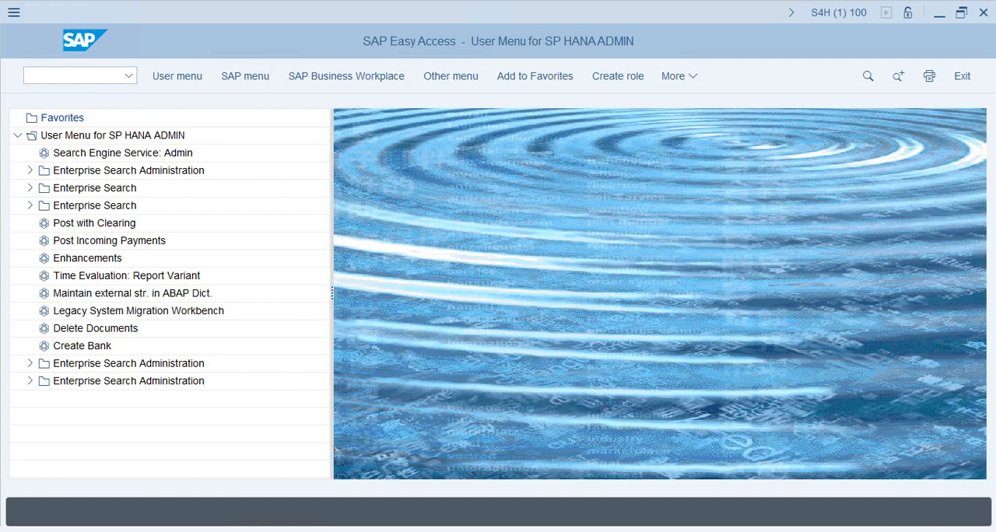
# Open the project administration transaction SPROJECT_ADMIN
pyautogui.click(68, 76)
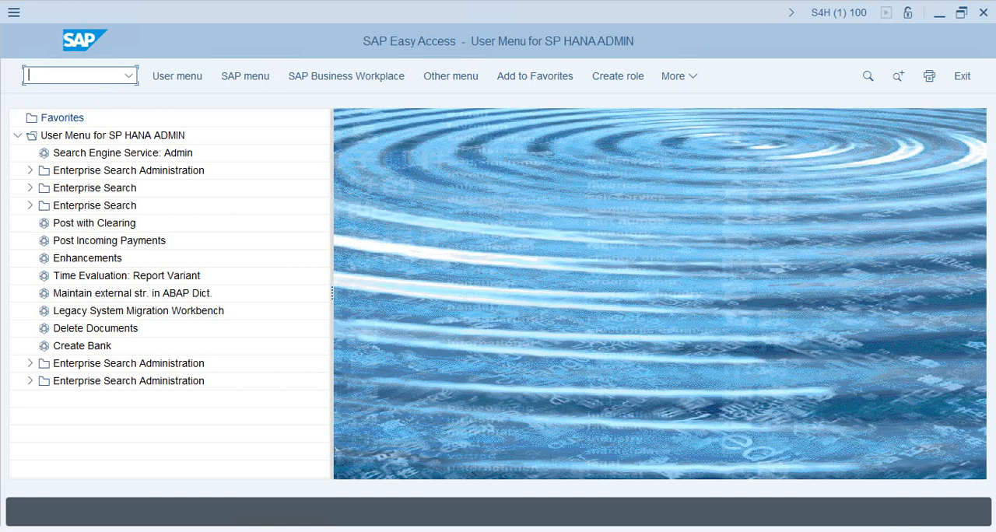
pyautogui.write('S')
pyautogui.press('BackSpace')
pyautogui.write('SPROJECT_ADMIN')
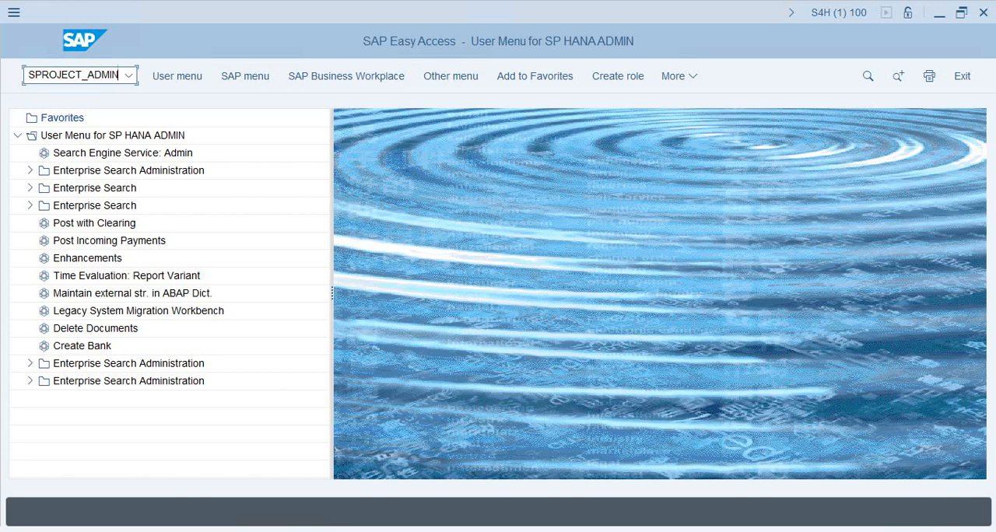
pyautogui.press('Return')
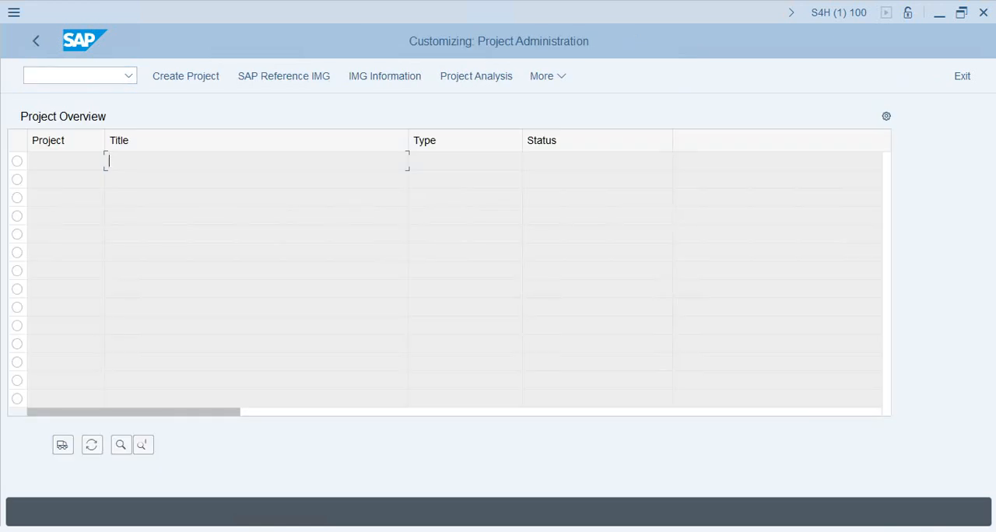
# Create a new customizing project named SPROJECT
pyautogui.click(65, 161)
pyautogui.click(256, 161)
pyautogui.click(186, 76)
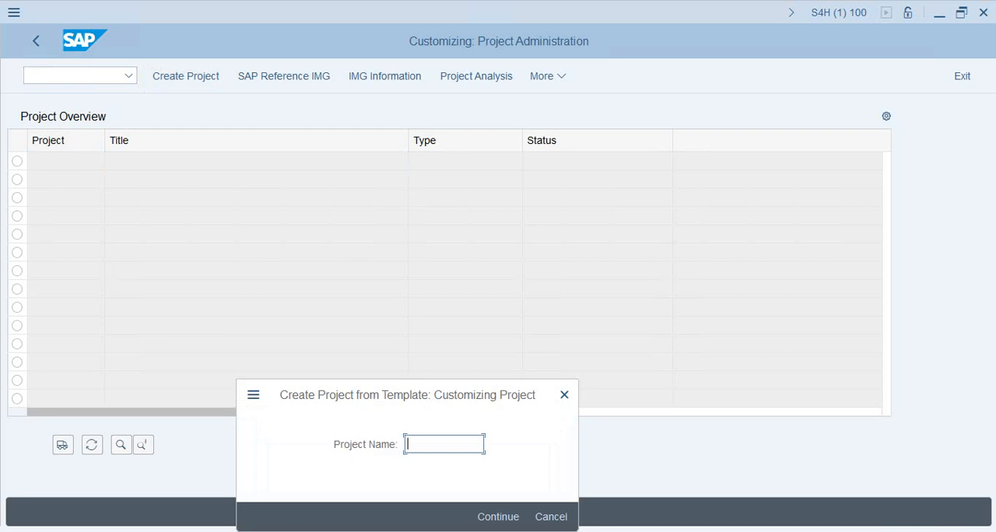
pyautogui.write('SPROJE')
pyautogui.press('BackSpace')
pyautogui.press('BackSpace')
pyautogui.press('BackSpace')
pyautogui.write('OJECTIM')
pyautogui.press('BackSpace')
pyautogui.press('BackSpace')
pyautogui.press('Return')
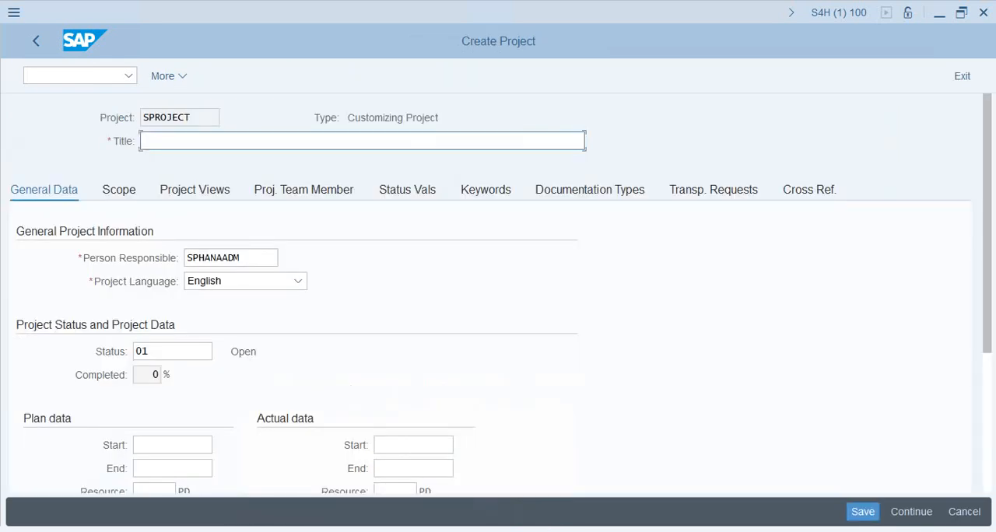
# Set the project scope to be specified by making manual selections in the Reference IMG
pyautogui.scroll(-2, 502, 294)
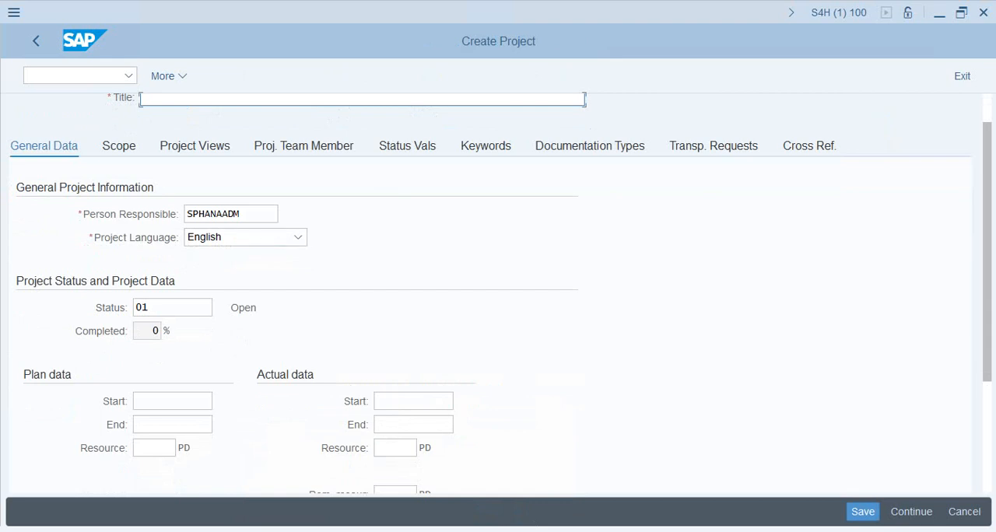
pyautogui.click(119, 146)
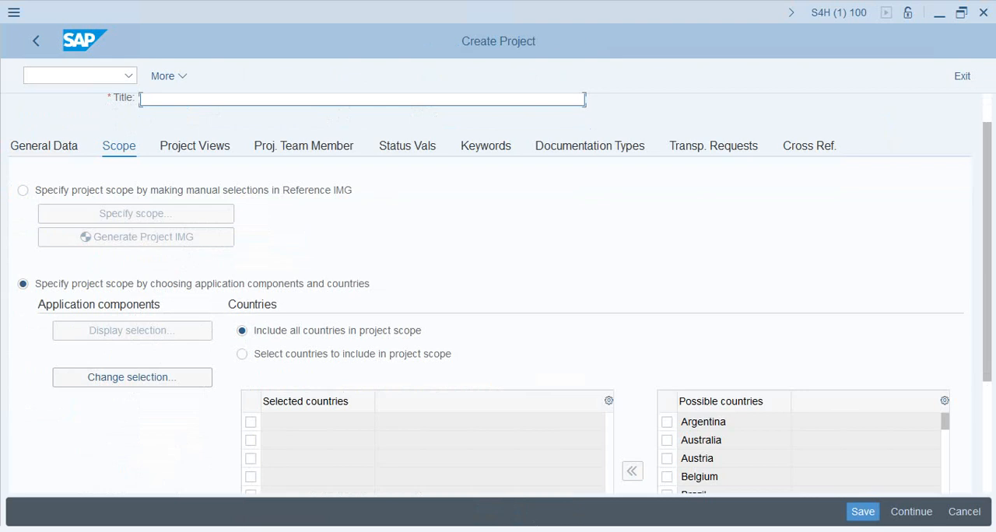
pyautogui.click(304, 146)
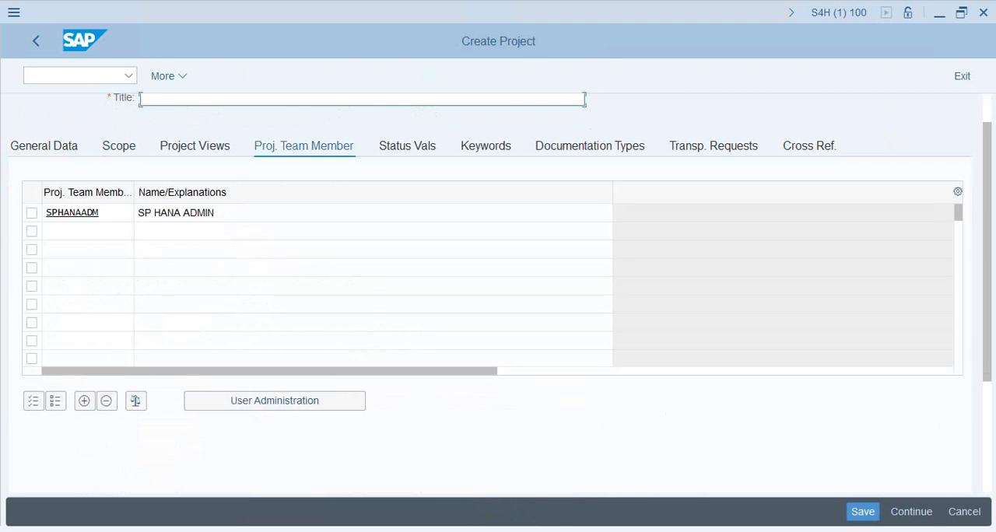
pyautogui.click(590, 146)
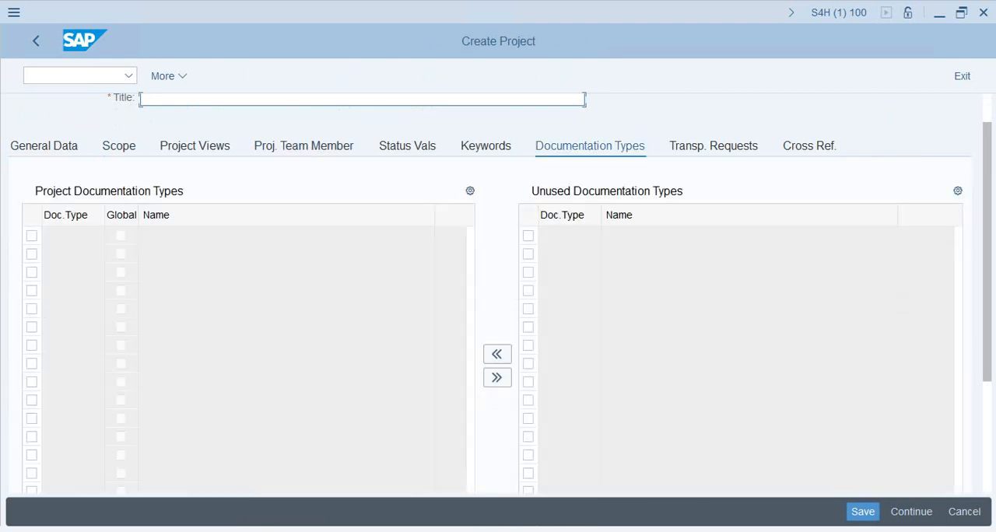
pyautogui.press('Return')
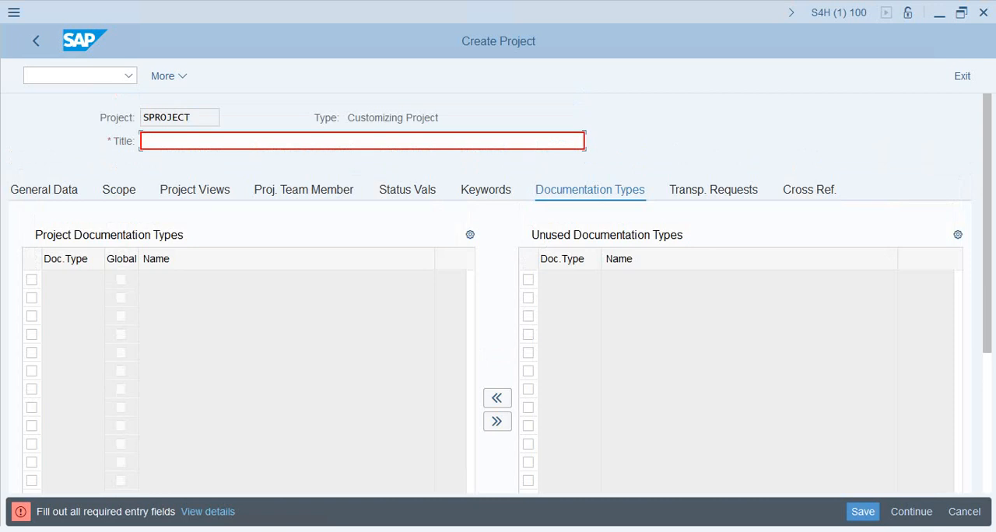
pyautogui.click(119, 190)
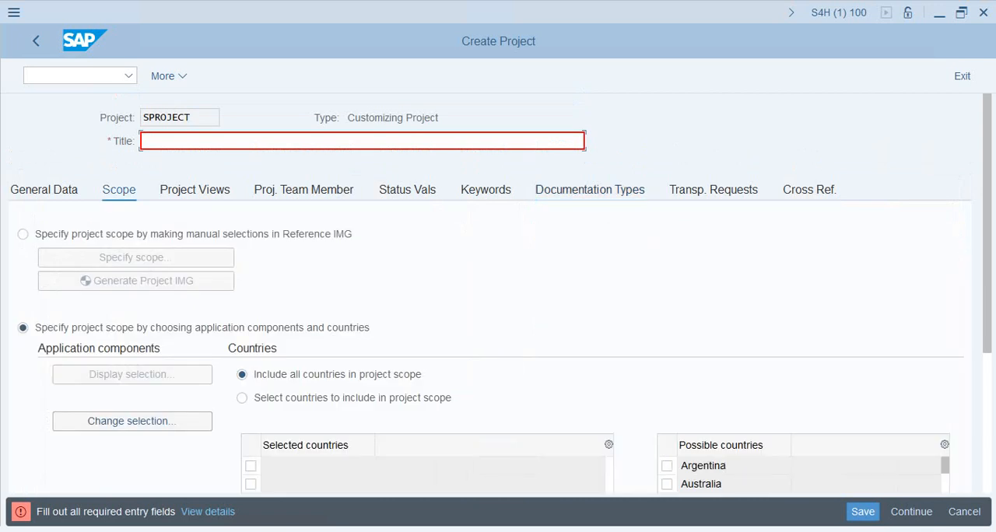
pyautogui.click(22, 235)
# Title the project SP PROJECT IMG and save it
pyautogui.write('P')
pyautogui.press('BackSpace')
pyautogui.write('SP PROJECT')
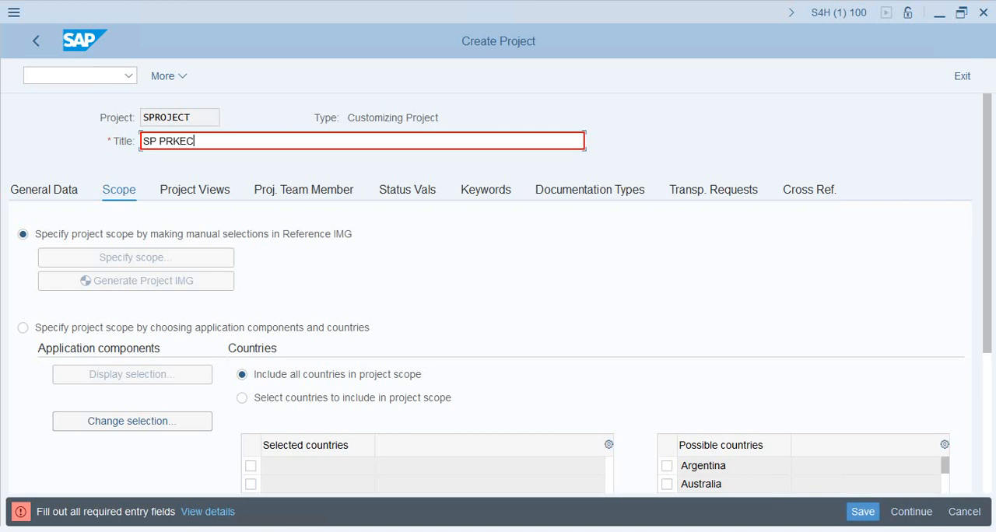
pyautogui.press('BackSpace')
pyautogui.press('BackSpace')
pyautogui.press('BackSpace')
pyautogui.press('BackSpace')
pyautogui.press('BackSpace')
pyautogui.write('OJECT IMG')
pyautogui.click(863, 511)
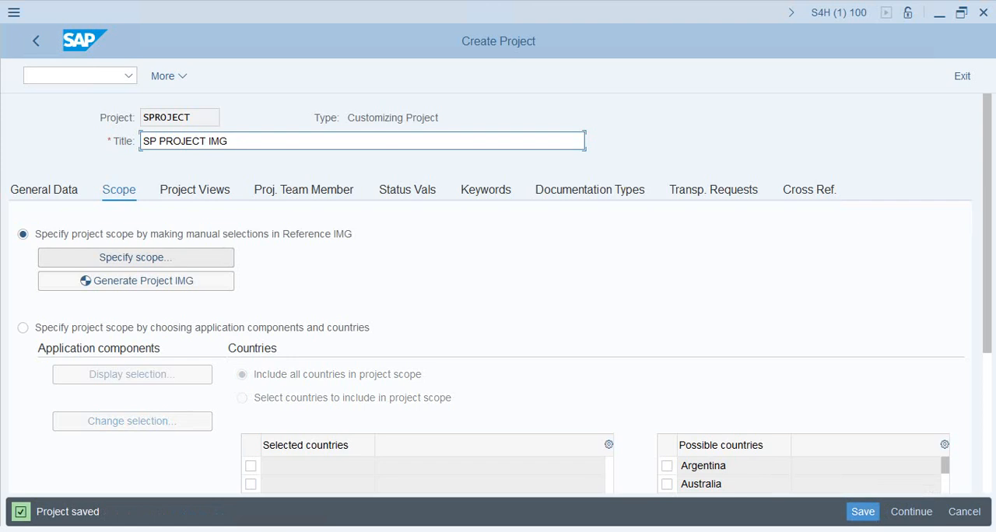
# Specify the project scope by selecting the Materials Management node of the implementation guide and confirm the selection
pyautogui.click(135, 257)
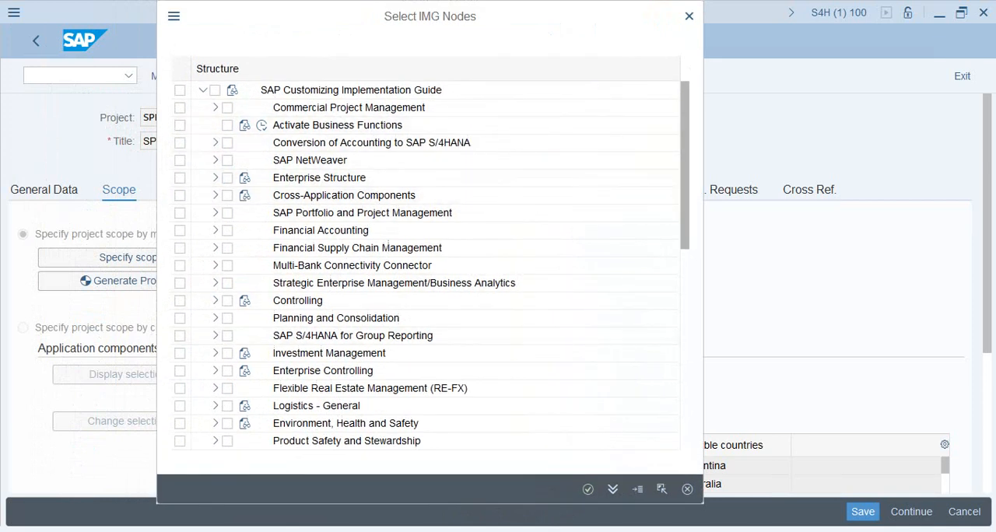
pyautogui.scroll(-4, 389, 199)
pyautogui.scroll(-4, 300, 318)
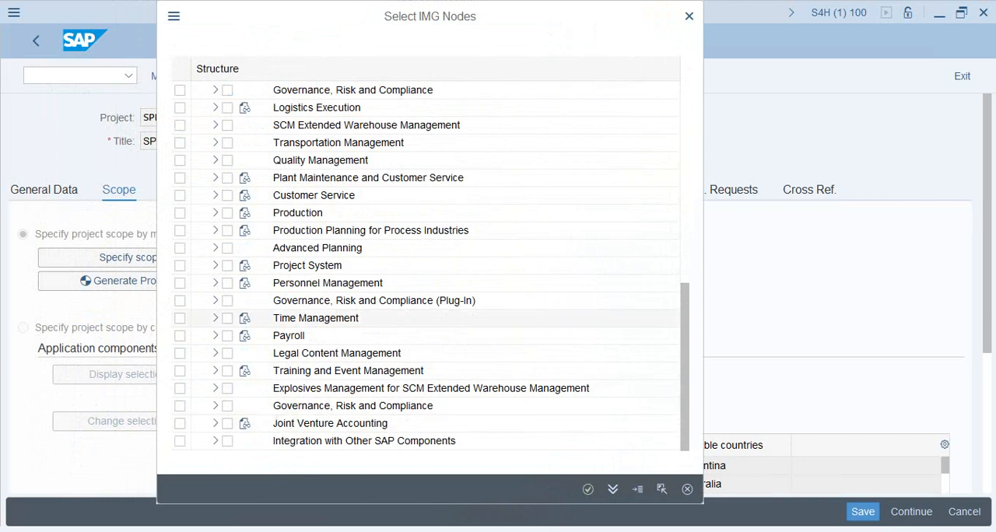
pyautogui.scroll(1, 311, 196)
pyautogui.scroll(4, 350, 196)
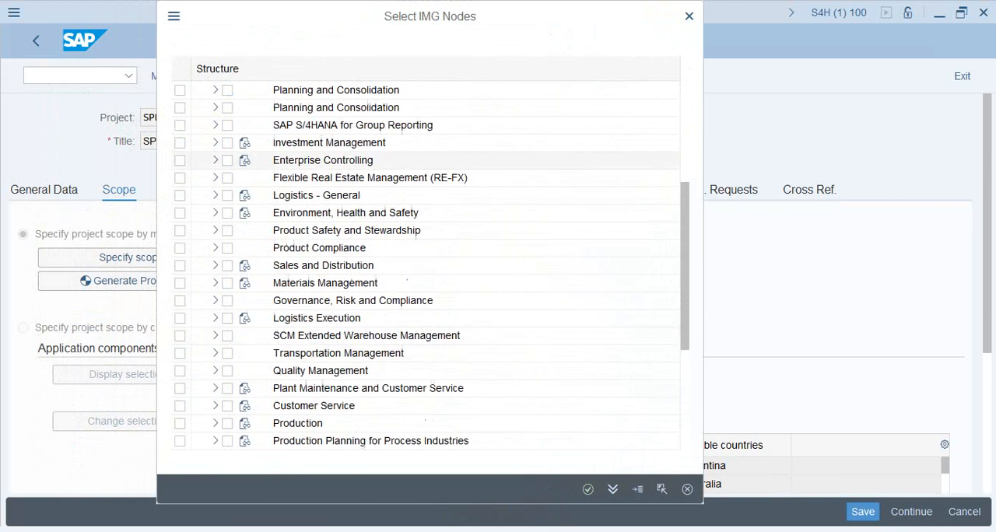
pyautogui.click(299, 125)
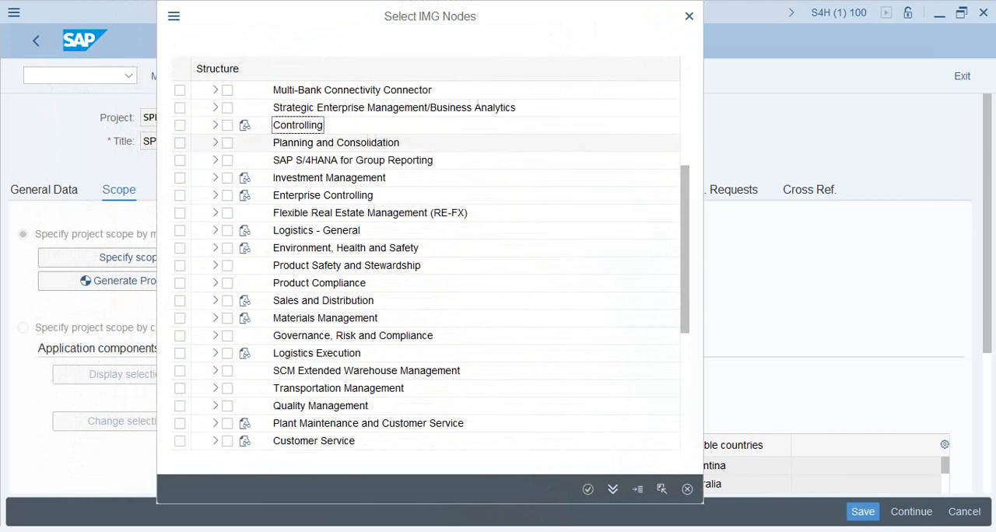
pyautogui.click(323, 301)
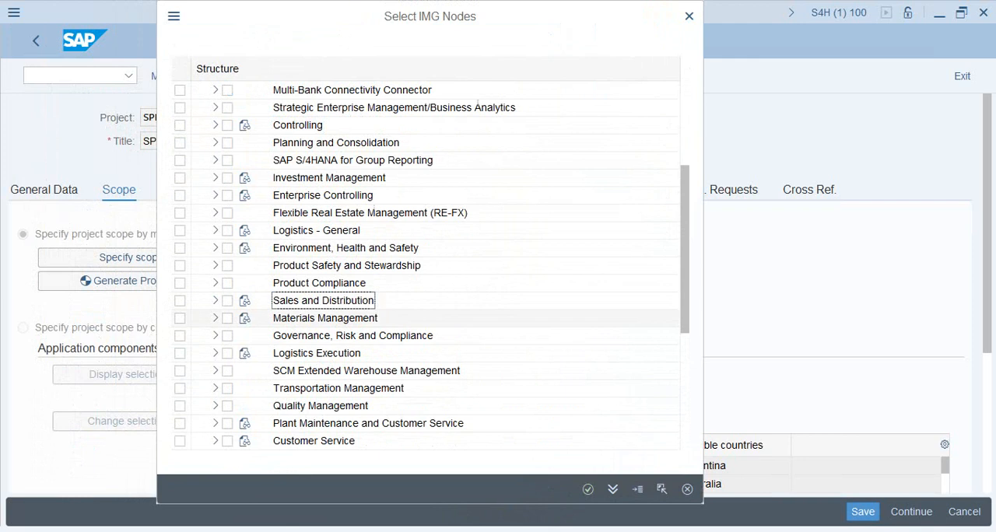
pyautogui.click(324, 318)
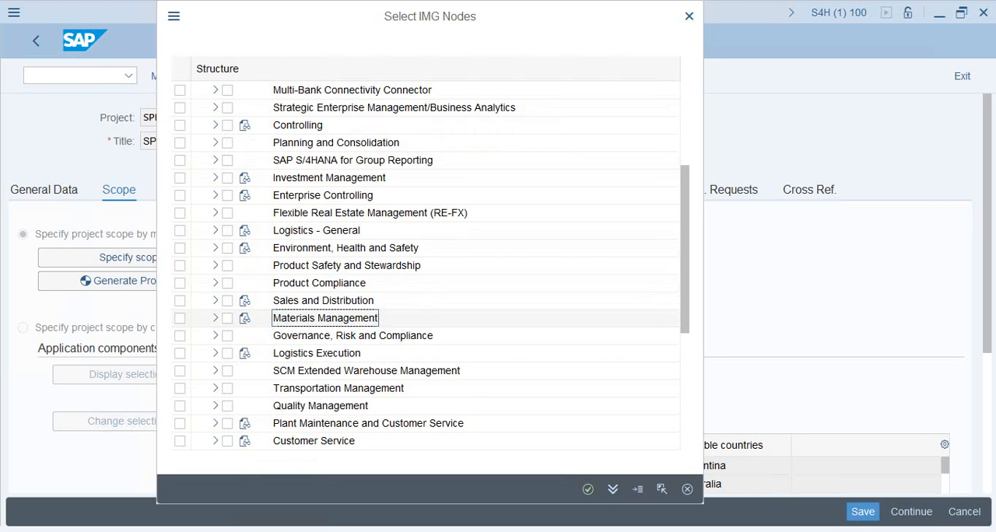
pyautogui.click(227, 318)
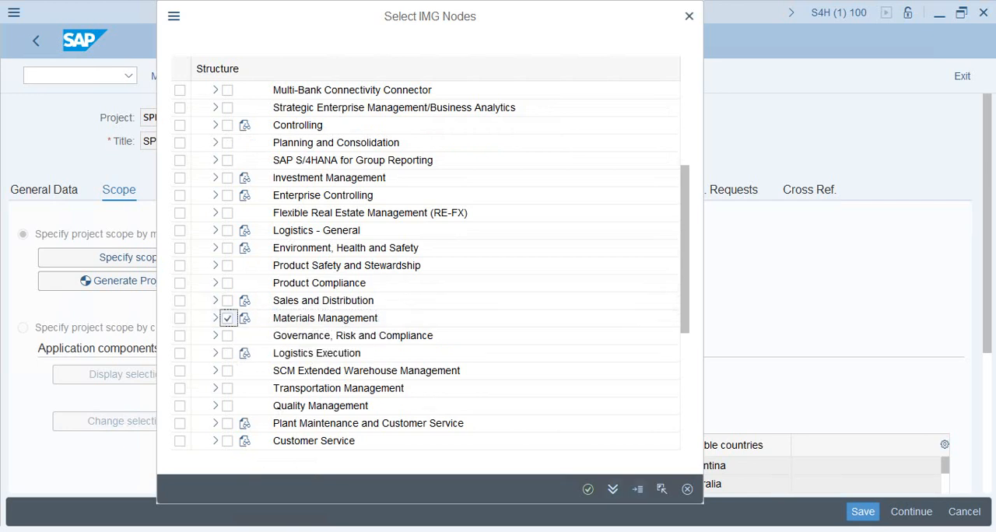
pyautogui.click(587, 489)
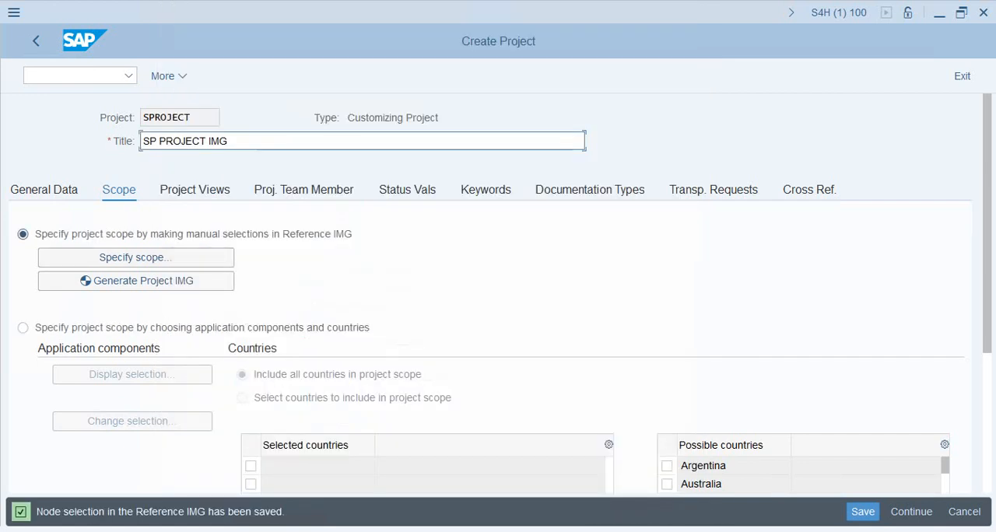
# Reopen the project's scope selection to check which IMG nodes are selected, and confirm it
pyautogui.click(135, 257)
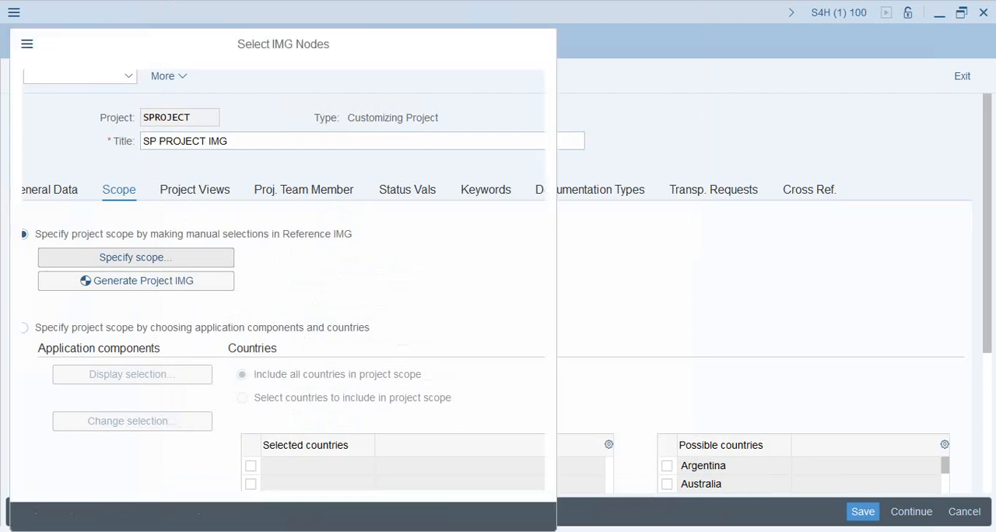
pyautogui.scroll(-1, 280, 241)
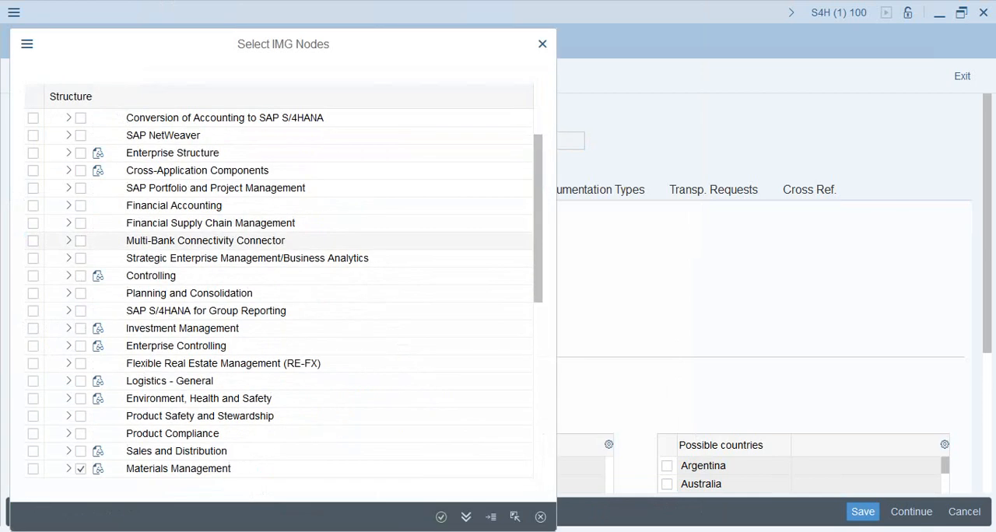
pyautogui.scroll(-1, 280, 241)
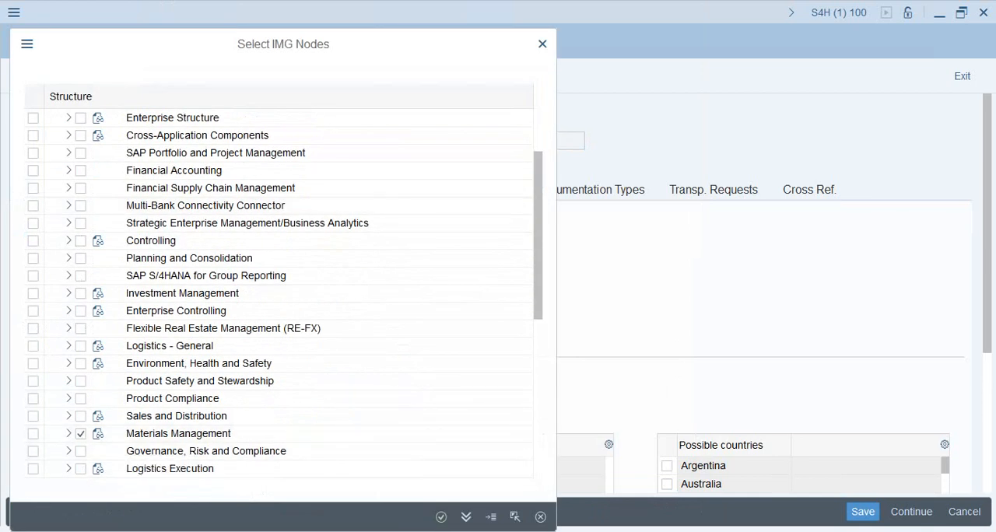
pyautogui.click(441, 517)
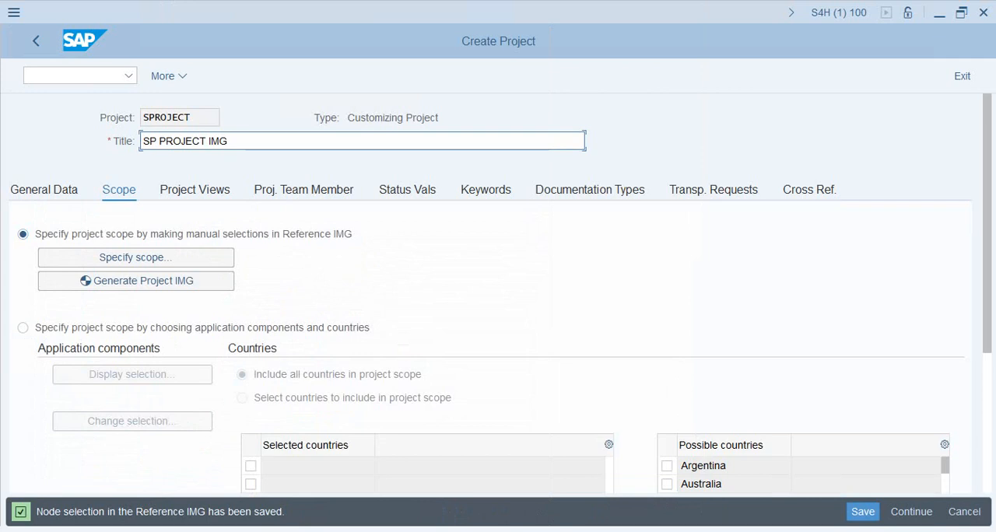
# Generate the project IMG in the background from the specified scope
pyautogui.scroll(-1, 501, 294)
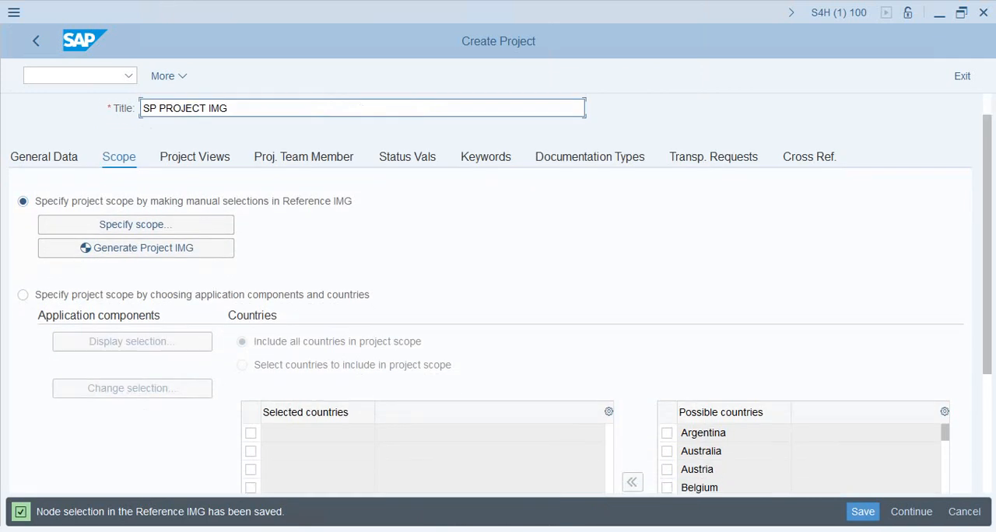
pyautogui.scroll(1, 501, 294)
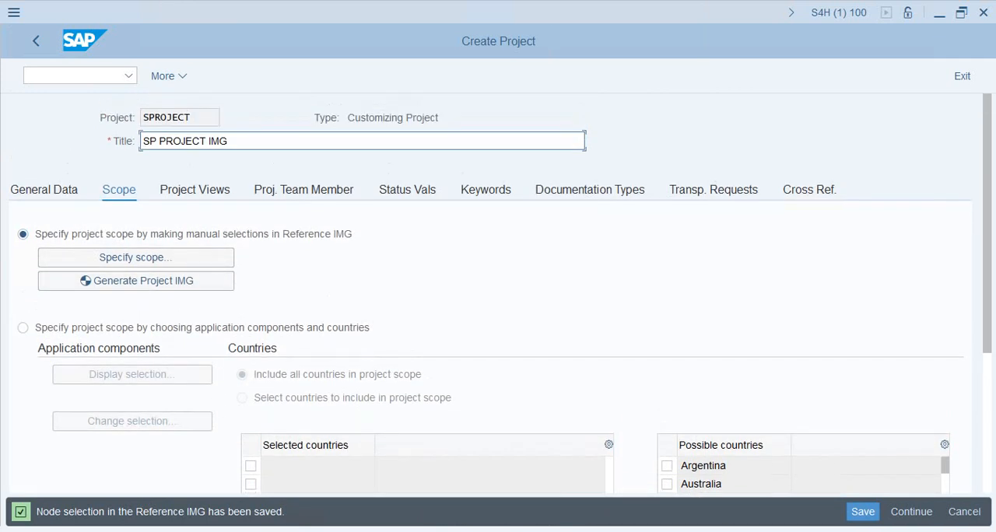
pyautogui.click(136, 281)
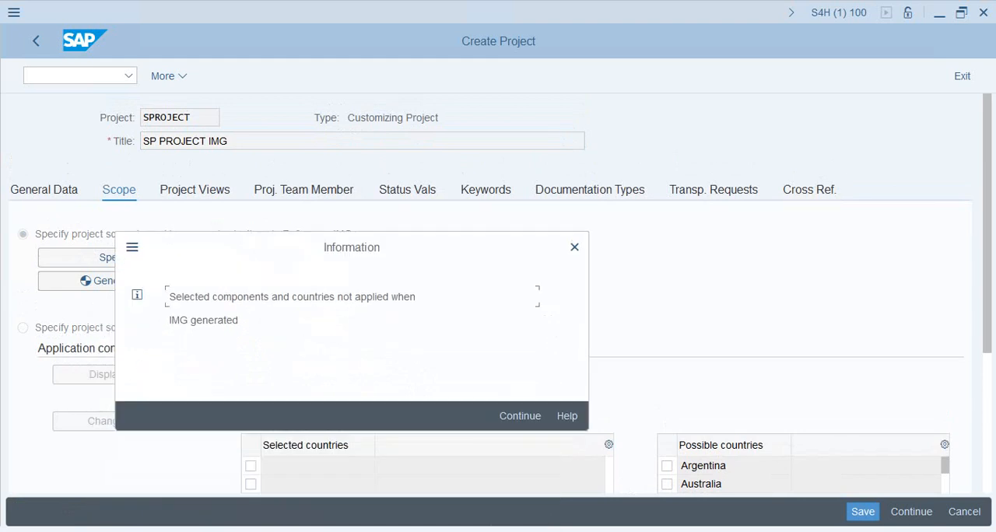
pyautogui.press('Return')
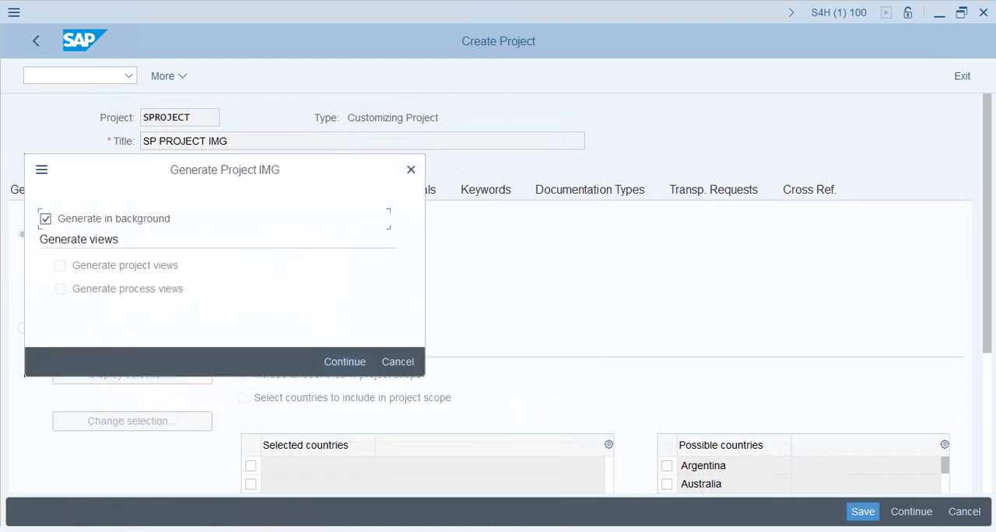
pyautogui.press('Return')
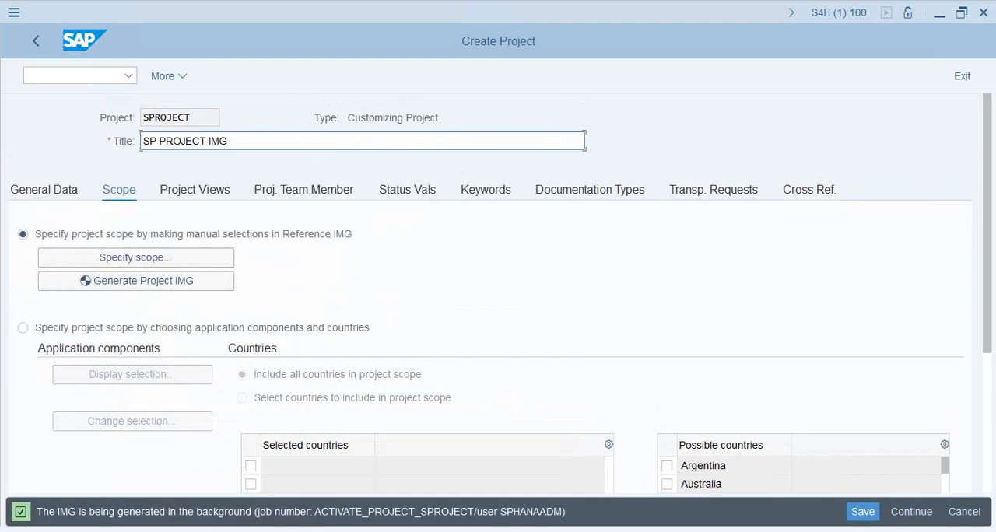
# Open Simple Job Selection in a new GUI window and list background jobs of every status, including scheduled ones
pyautogui.click(14, 13)
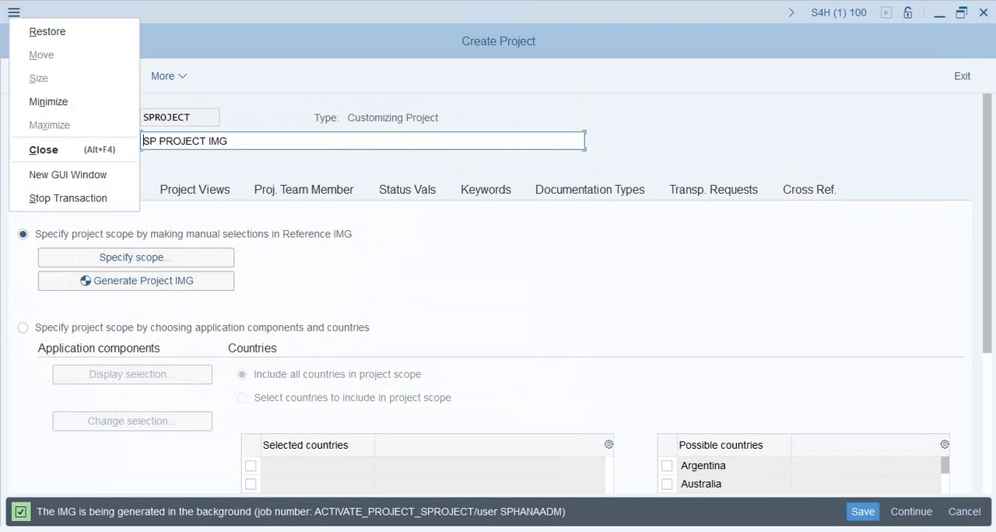
pyautogui.click(68, 174)
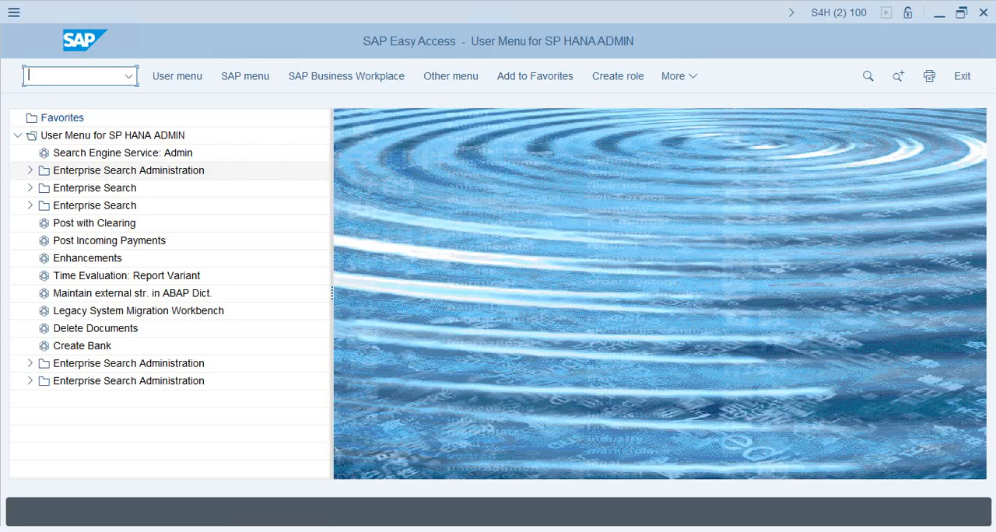
pyautogui.write('se16n')
pyautogui.press('Return')
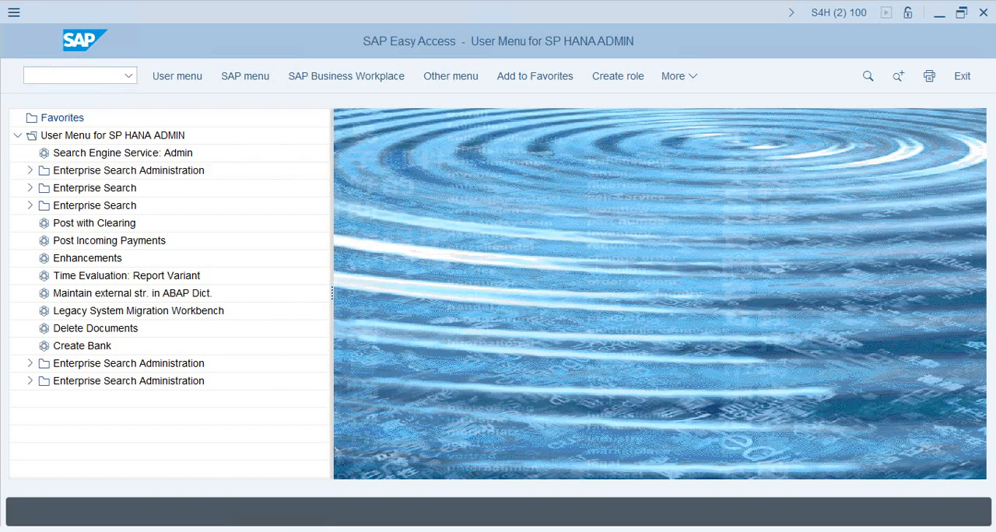
pyautogui.click(29, 211)
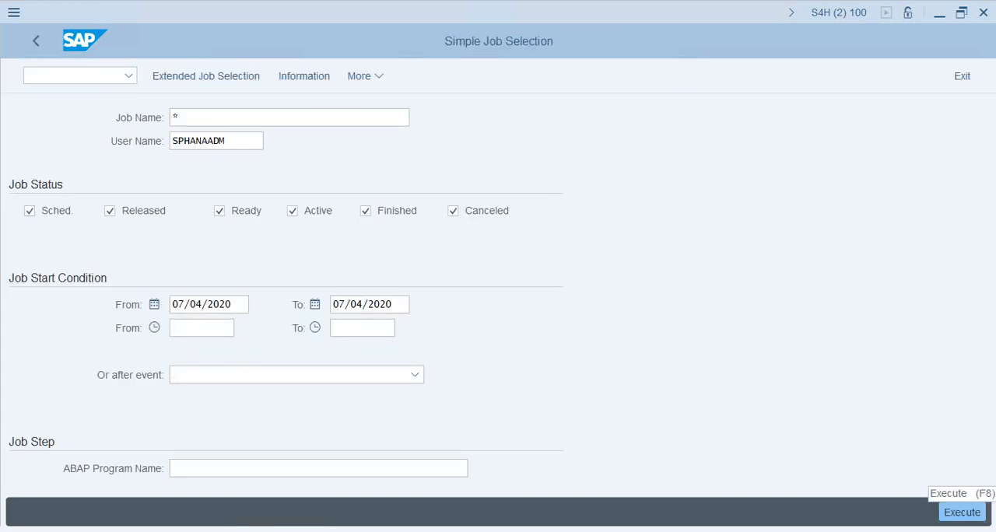
pyautogui.click(962, 512)
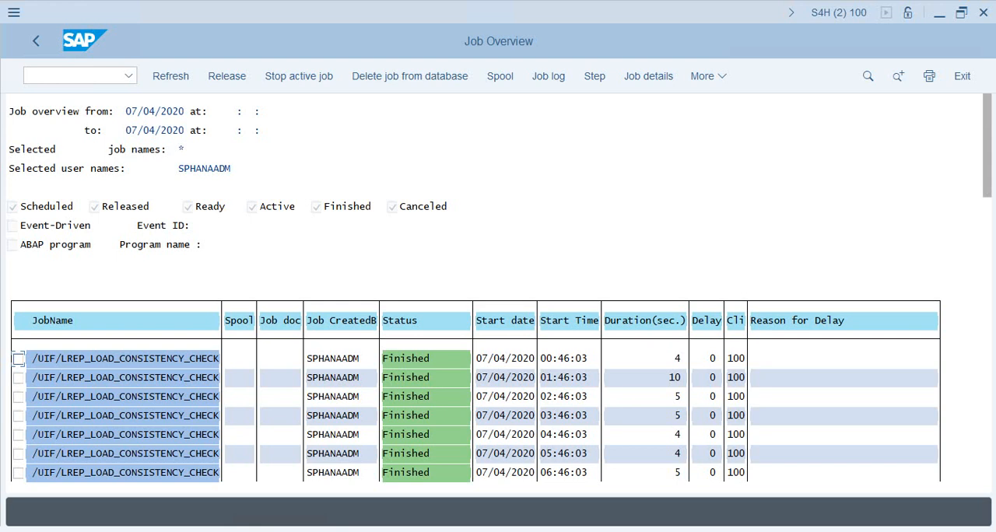
# Check the status of the background job ACTIVATE_PROJECT_SPROJECT, refresh the job list, and acknowledge the IMG generation notice
pyautogui.moveTo(987, 148); pyautogui.dragTo(986, 445)
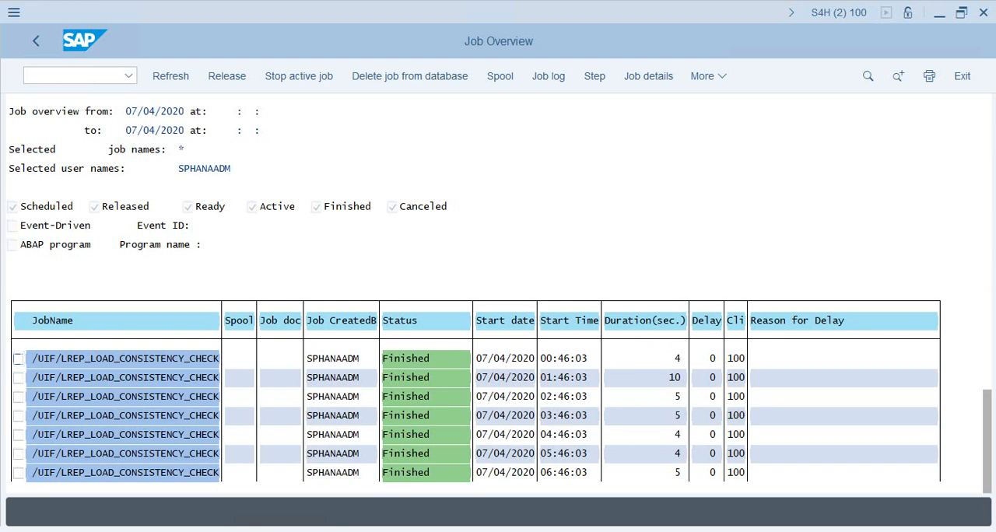
pyautogui.click(123, 416)
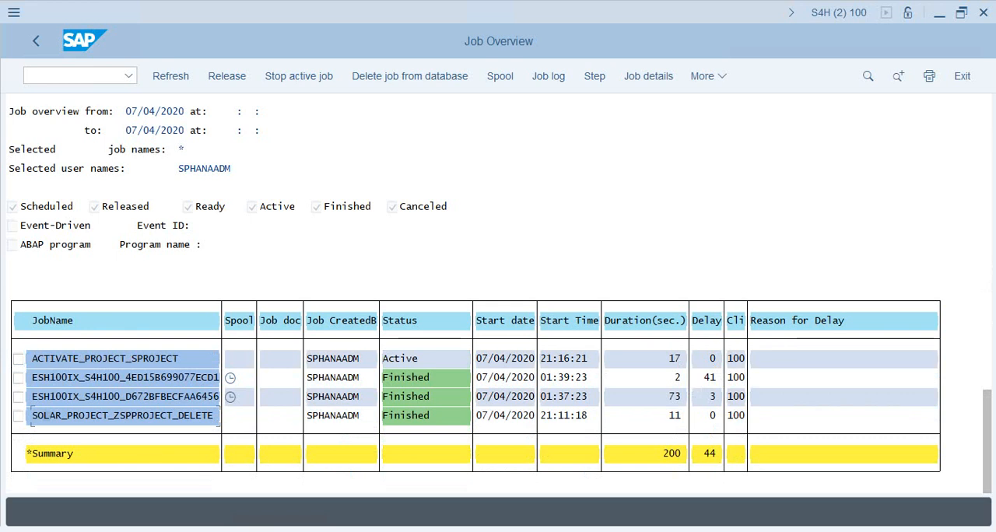
pyautogui.click(226, 77)
pyautogui.scroll(2, 475, 412)
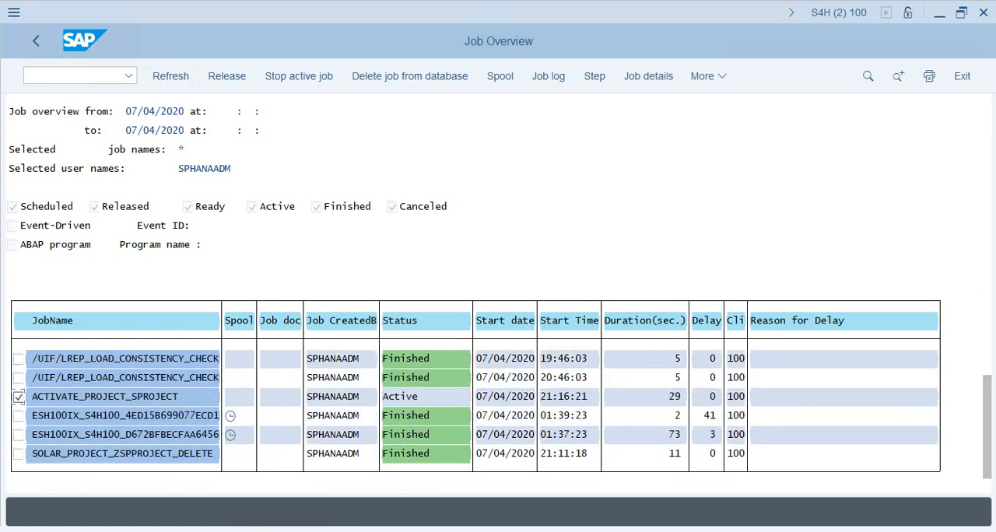
pyautogui.click(170, 77)
pyautogui.click(171, 76)
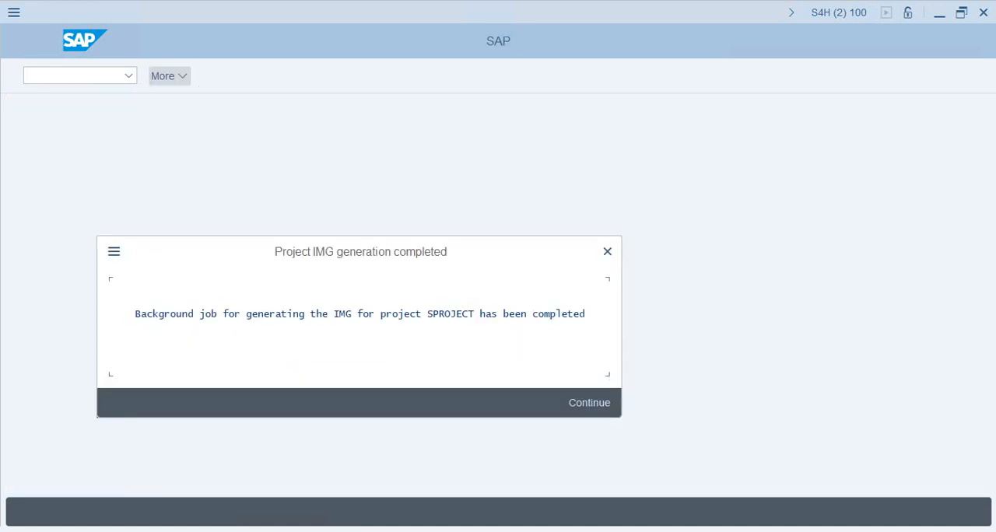
pyautogui.click(424, 314)
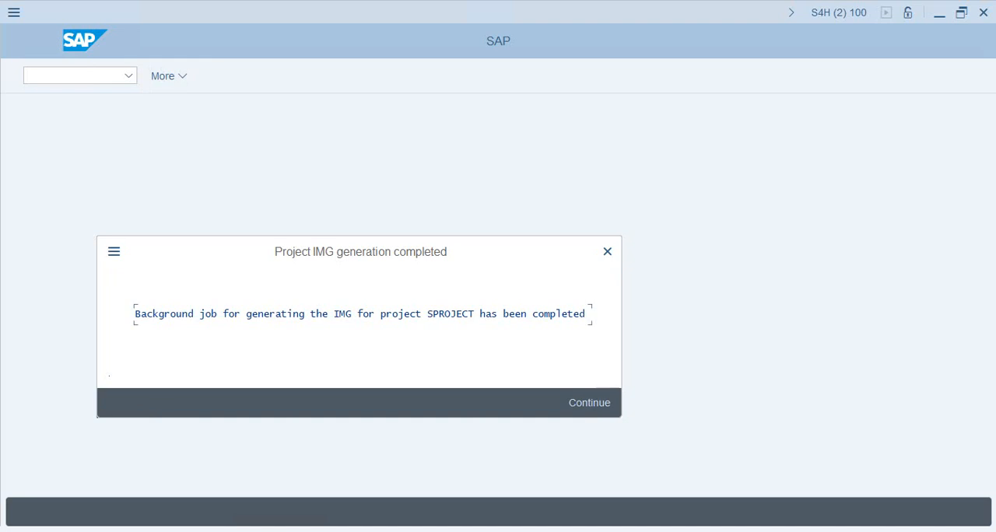
pyautogui.press('Return')
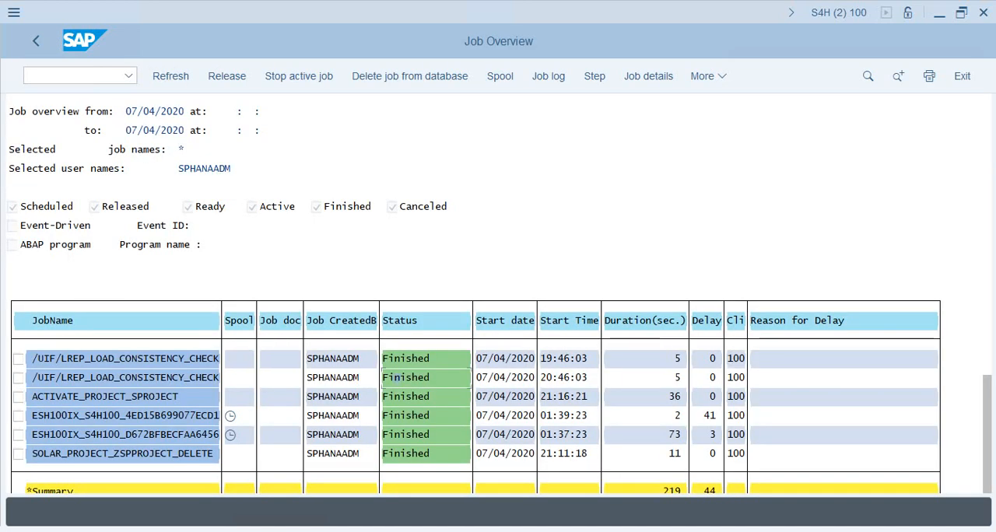
# Leave the job overview and job selection, and open Role Maintenance with transaction PFCG
pyautogui.click(36, 41)
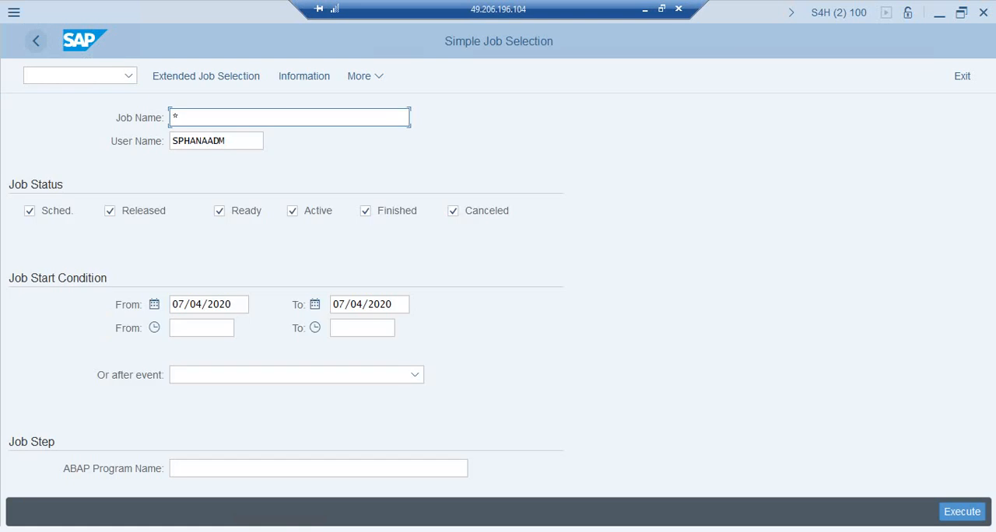
pyautogui.click(35, 40)
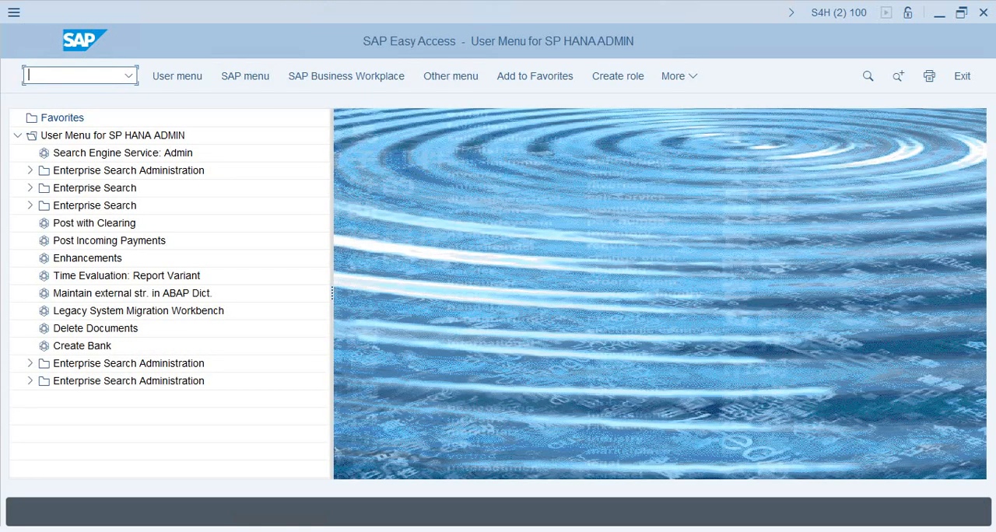
pyautogui.write('pfcg')
pyautogui.press('Return')
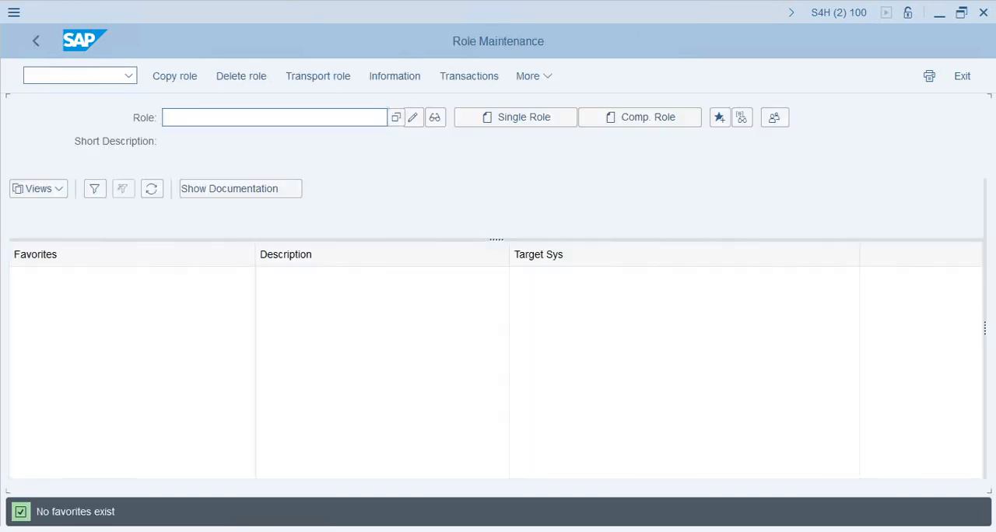
# Create a single role named ZSPROJECT
pyautogui.write('ZSPROJECT')
pyautogui.click(516, 117)
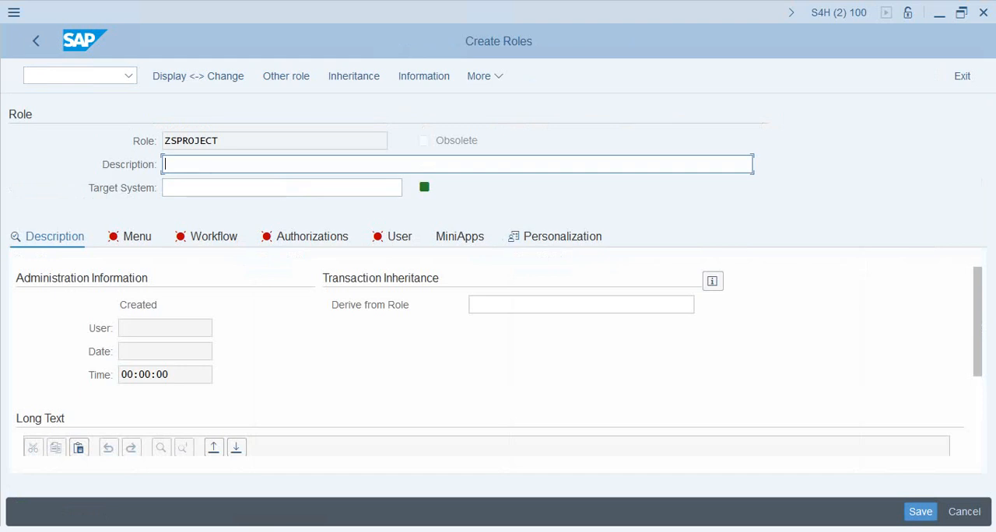
# Enter "IMG Configuration Role" as the role's description and save the role
pyautogui.write('IMG Configuration Roles')
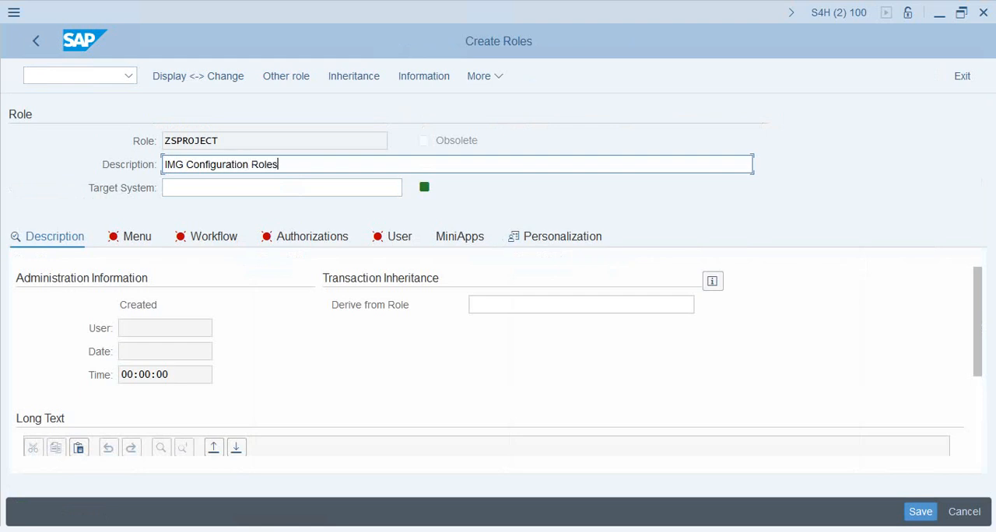
pyautogui.press('BackSpace')
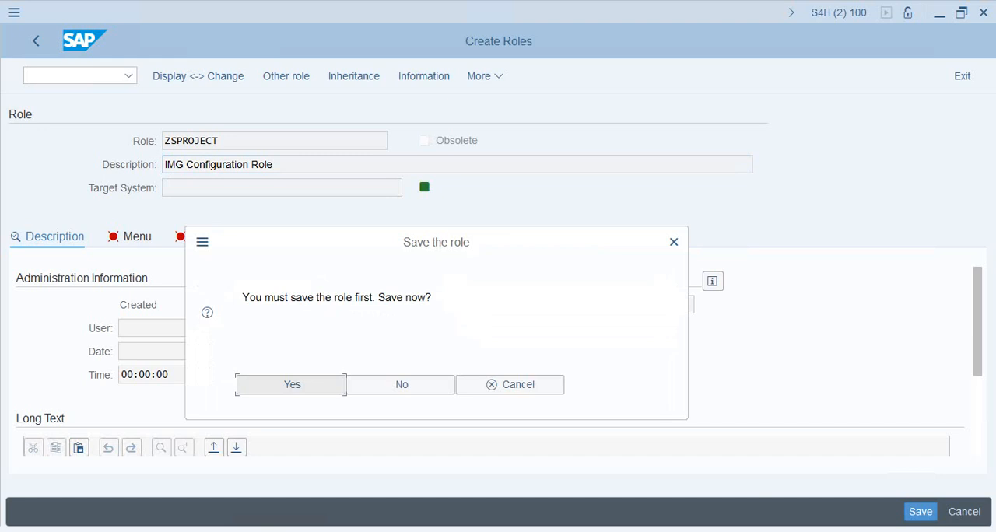
pyautogui.press('Return')
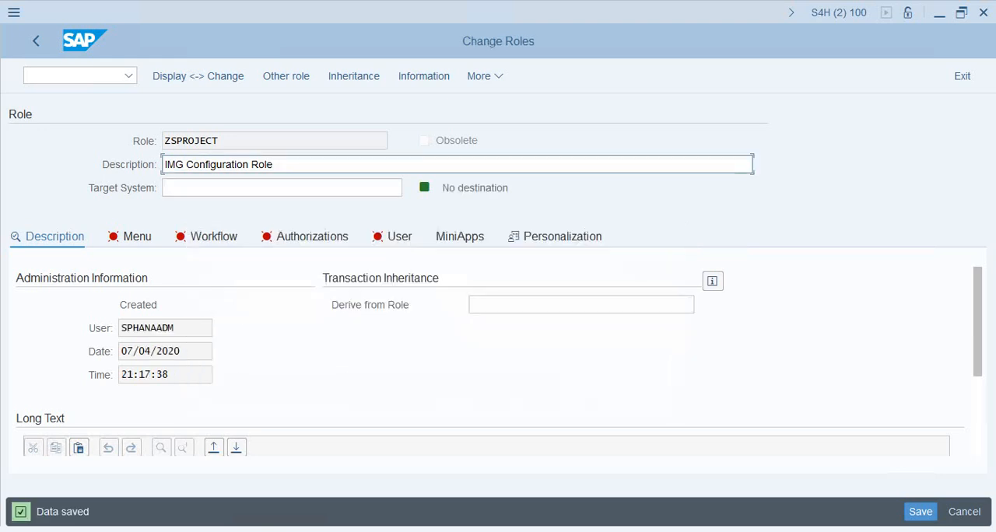
# Assign the IMG project SPROJECT to the role's menu through its customizing authorizations and close the authorization dialog
pyautogui.click(137, 237)
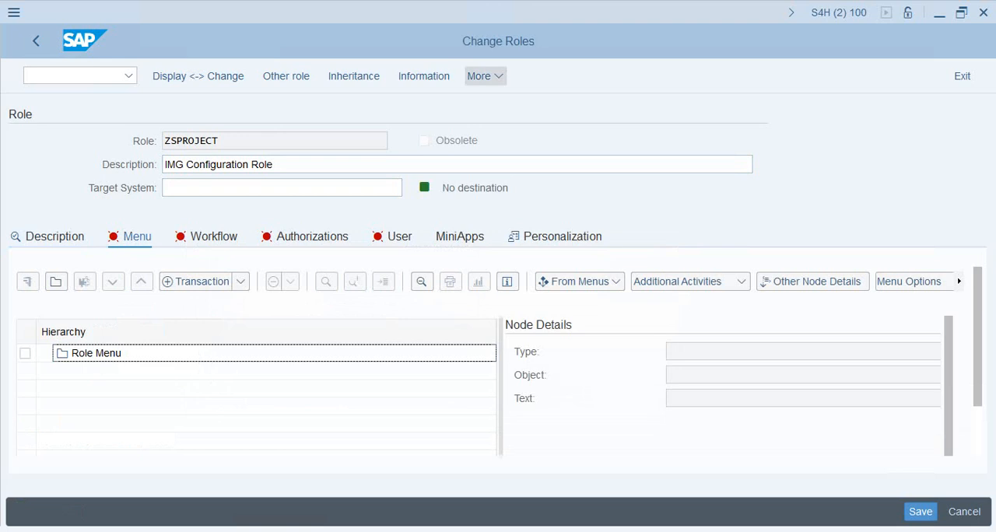
pyautogui.click(485, 76)
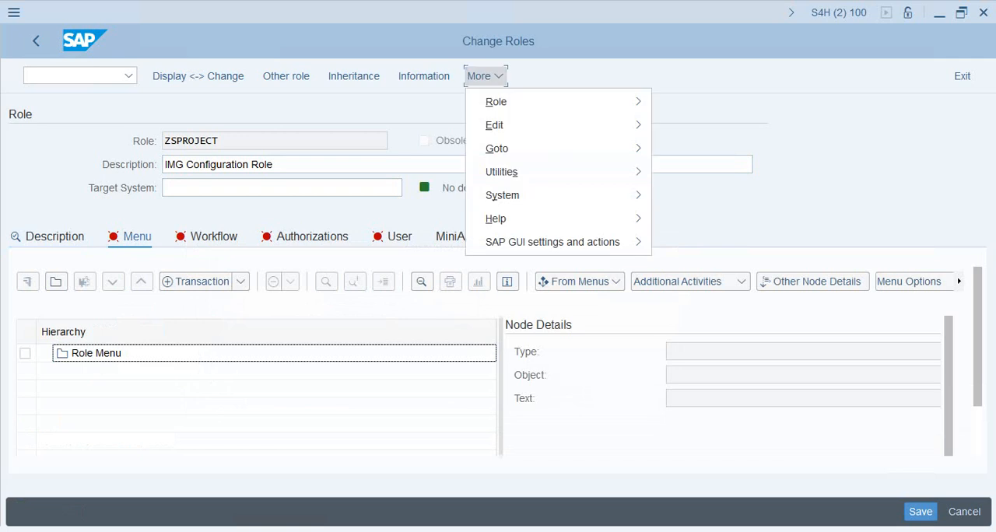
pyautogui.moveTo(498, 149)
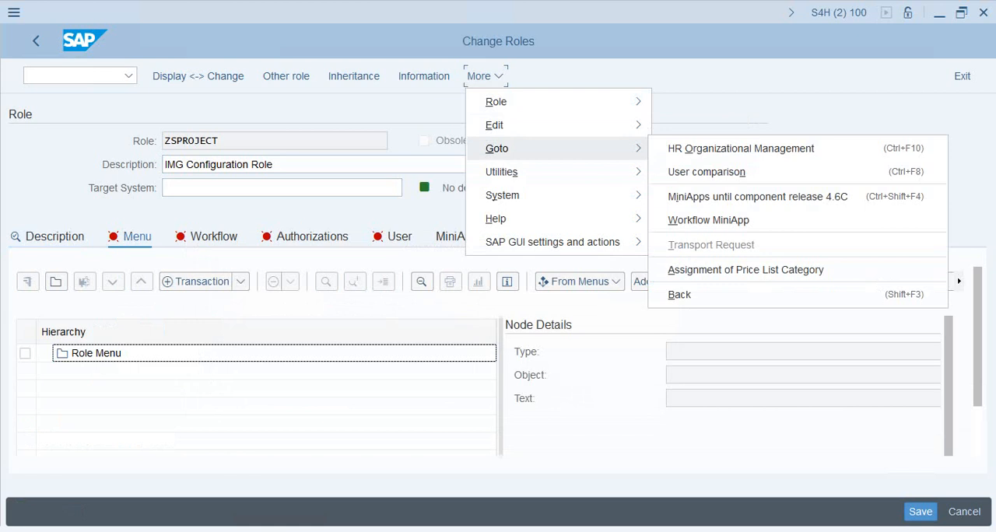
pyautogui.moveTo(501, 172)
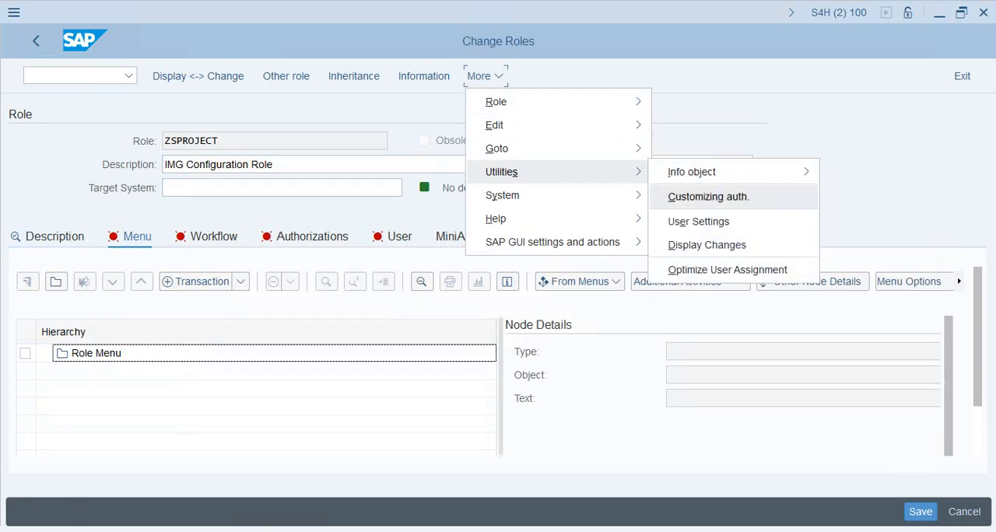
pyautogui.click(709, 197)
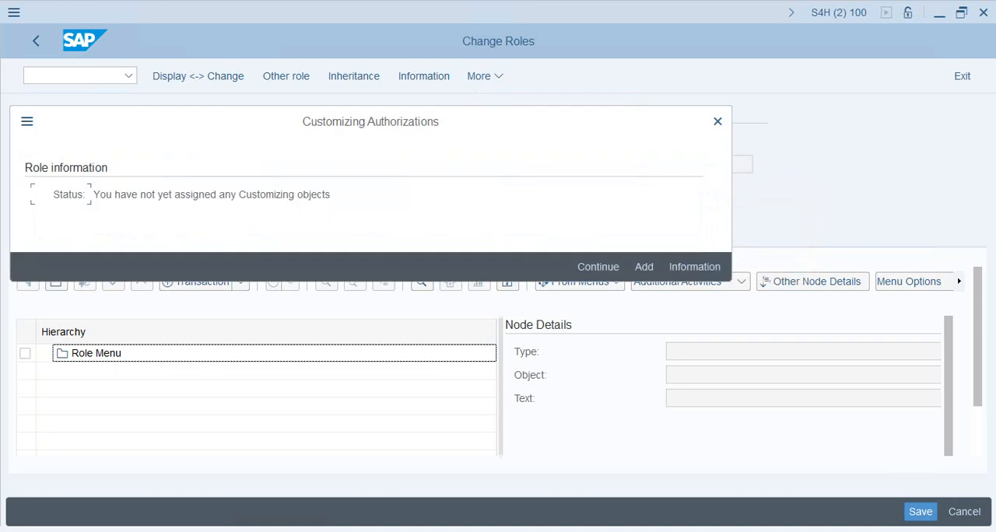
pyautogui.moveTo(331, 194); pyautogui.dragTo(113, 195)
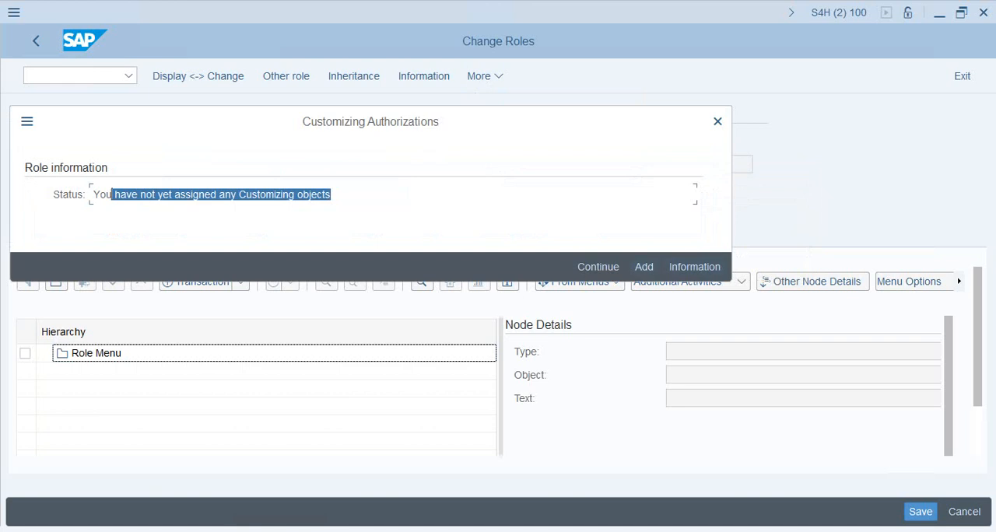
pyautogui.click(645, 267)
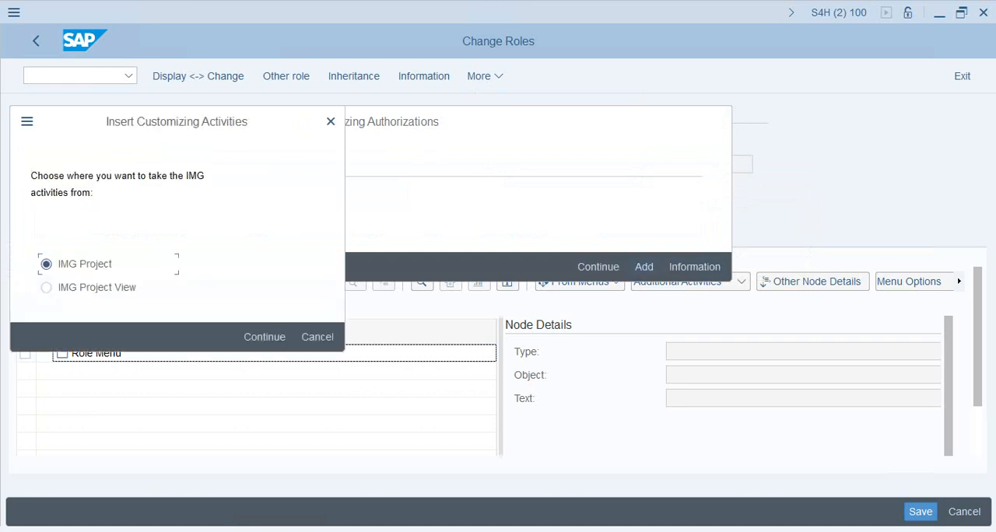
pyautogui.click(264, 337)
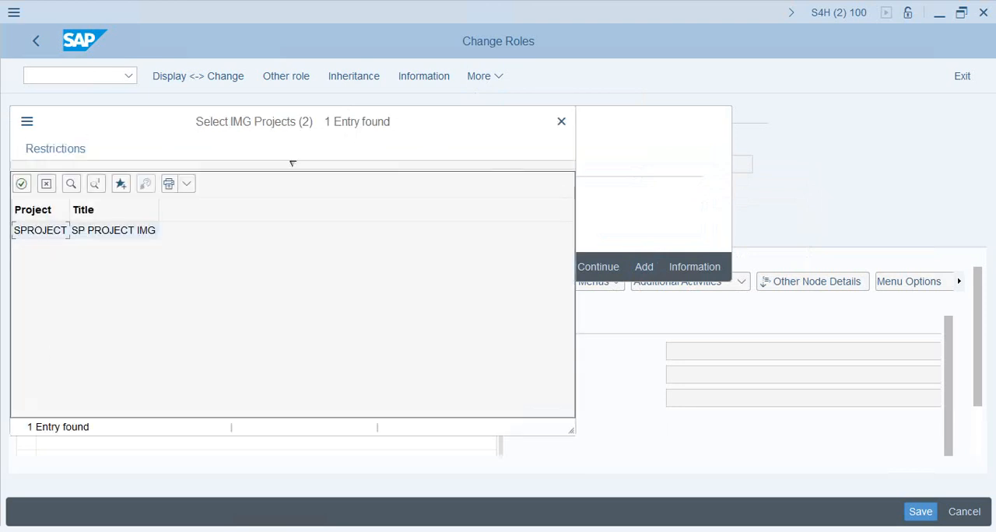
pyautogui.moveTo(292, 163); pyautogui.dragTo(576, 124)
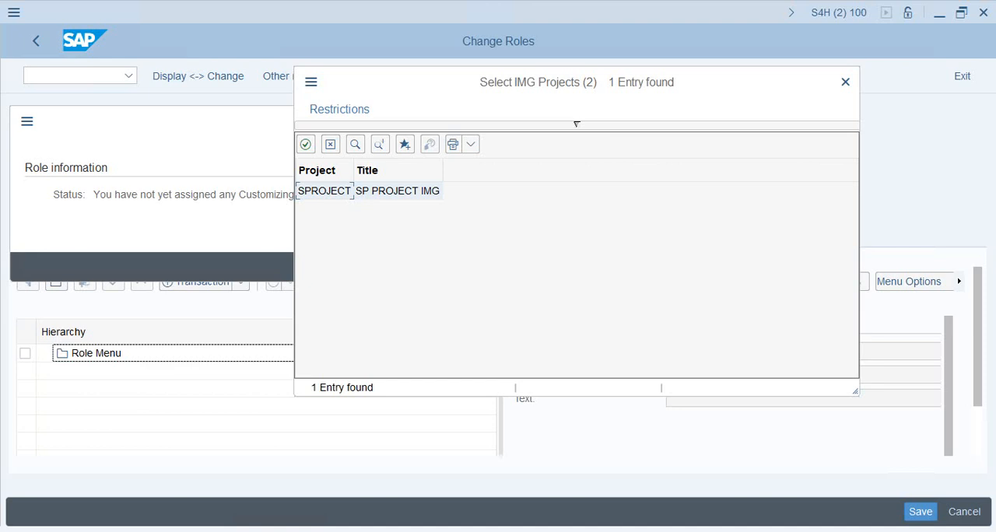
pyautogui.press('Return')
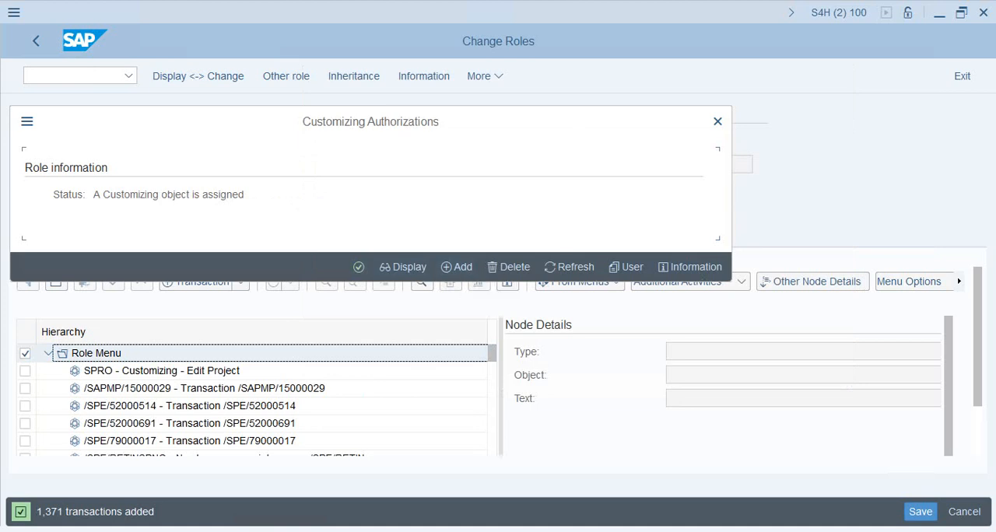
pyautogui.click(359, 267)
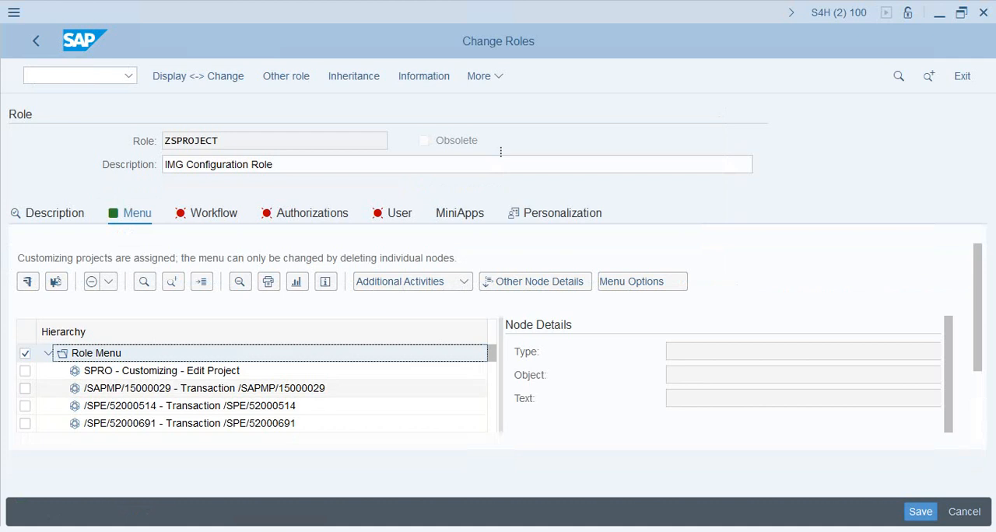
# Search the role menu for SU01 and delete the SU01_NAV user maintenance node
pyautogui.scroll(-2, 257, 350)
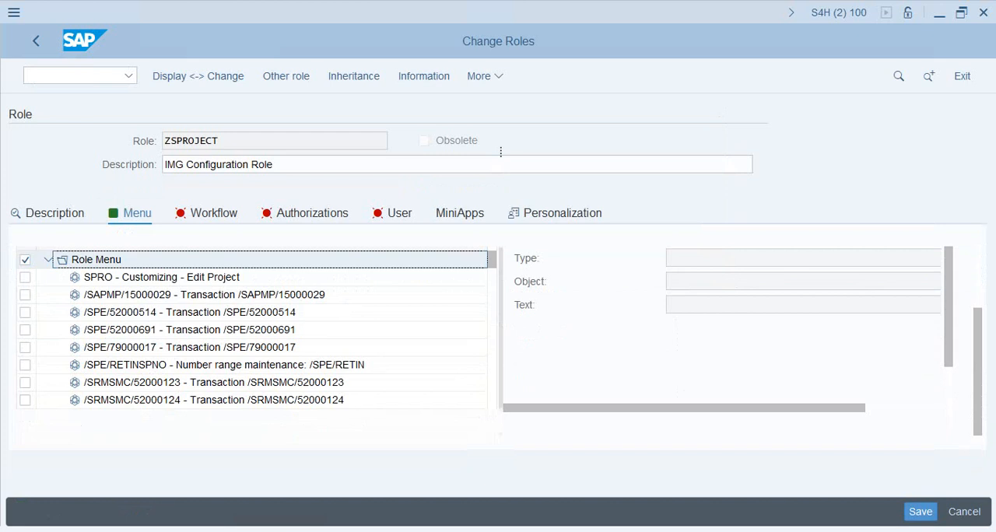
pyautogui.scroll(2, 257, 334)
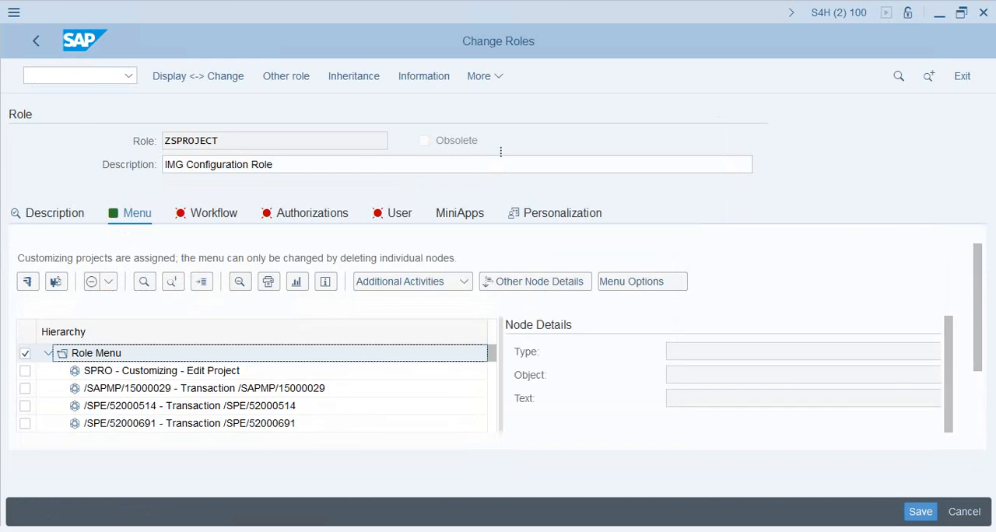
pyautogui.click(144, 281)
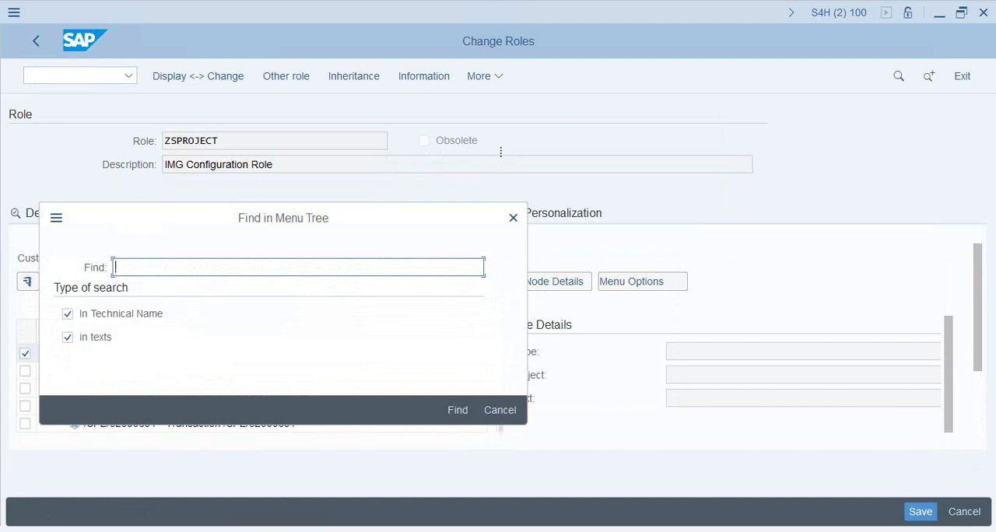
pyautogui.write('SU01')
pyautogui.press('Return')
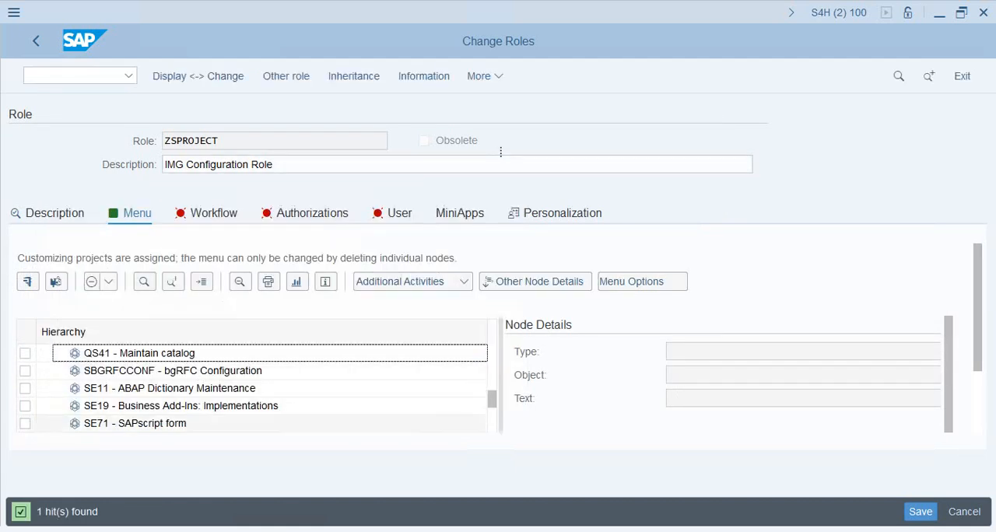
pyautogui.moveTo(977, 311); pyautogui.dragTo(977, 377)
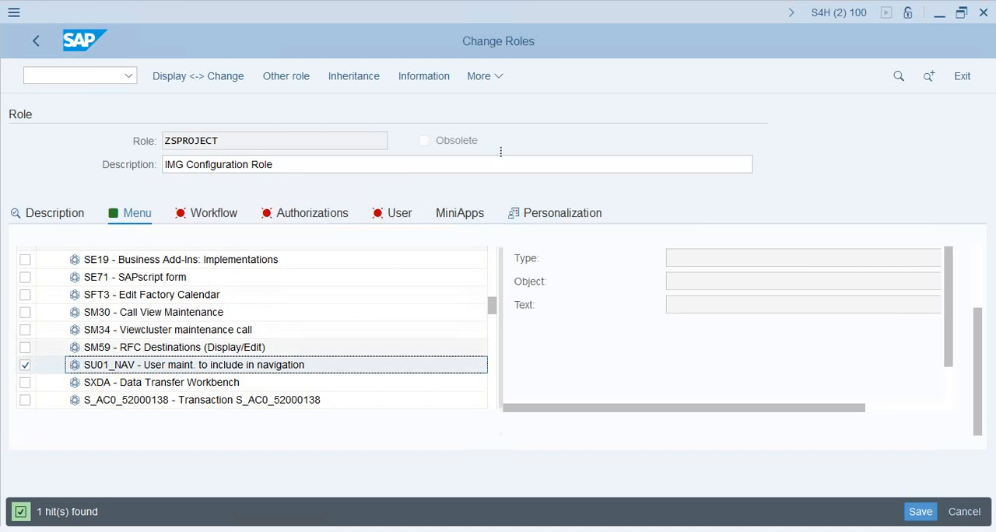
pyautogui.press('Delete')
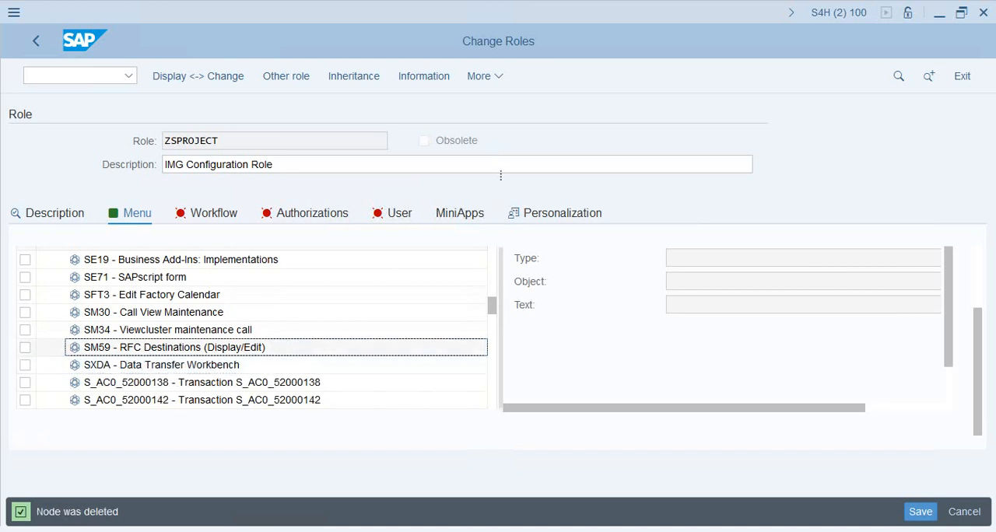
# Delete the SM59 RFC Destinations and SE11 ABAP Dictionary Maintenance nodes from the role menu
pyautogui.click(25, 348)
pyautogui.press('Delete')
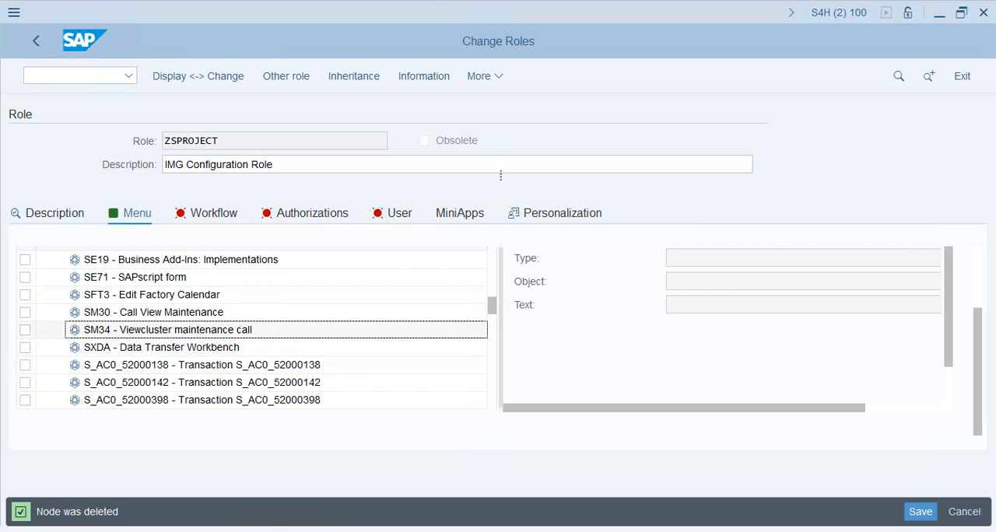
pyautogui.click(25, 313)
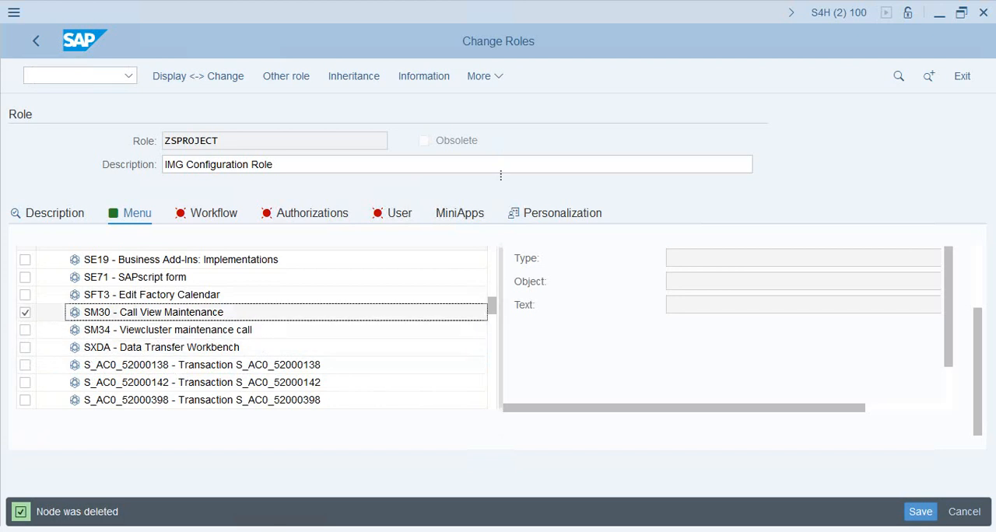
pyautogui.scroll(1, 170, 312)
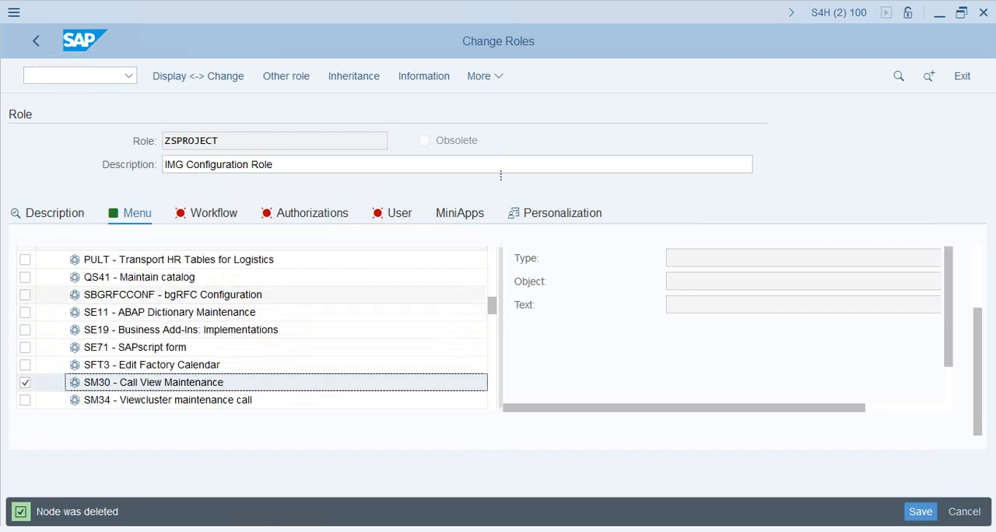
pyautogui.click(170, 312)
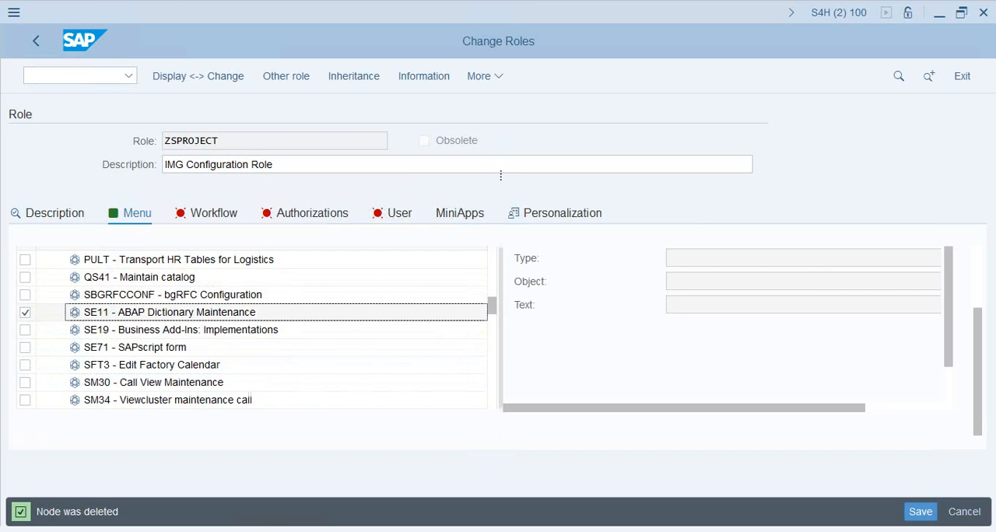
pyautogui.press('Delete')
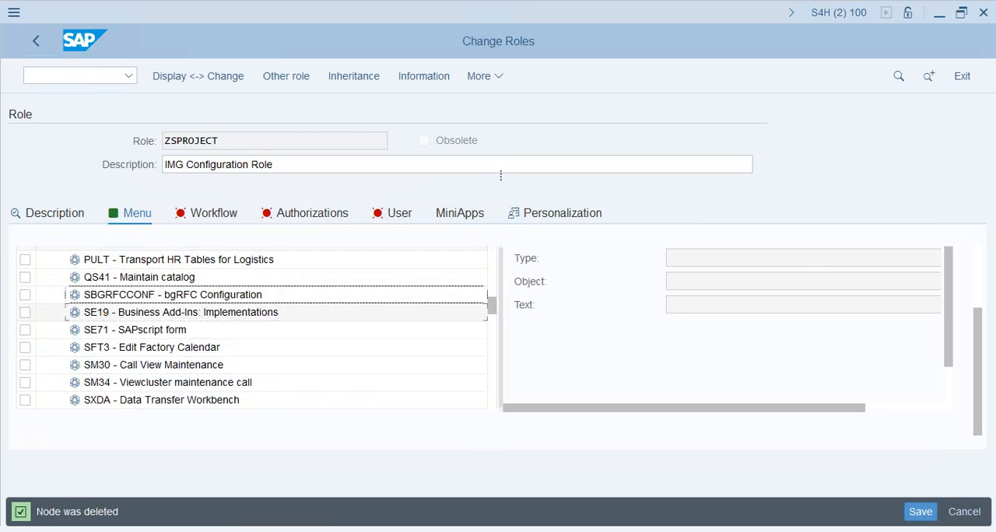
# Delete the SE19 Business Add-Ins: Implementations node from the role menu
pyautogui.click(169, 312)
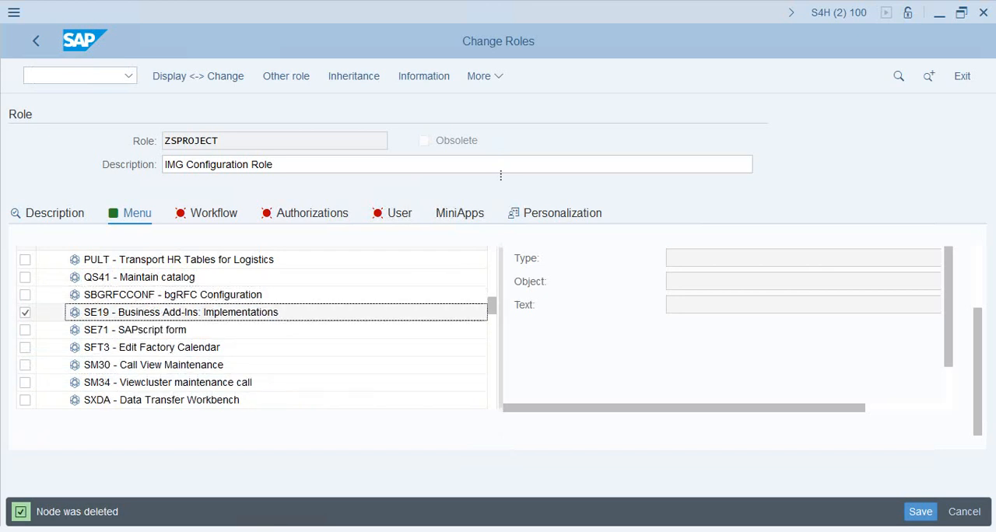
pyautogui.press('Delete')
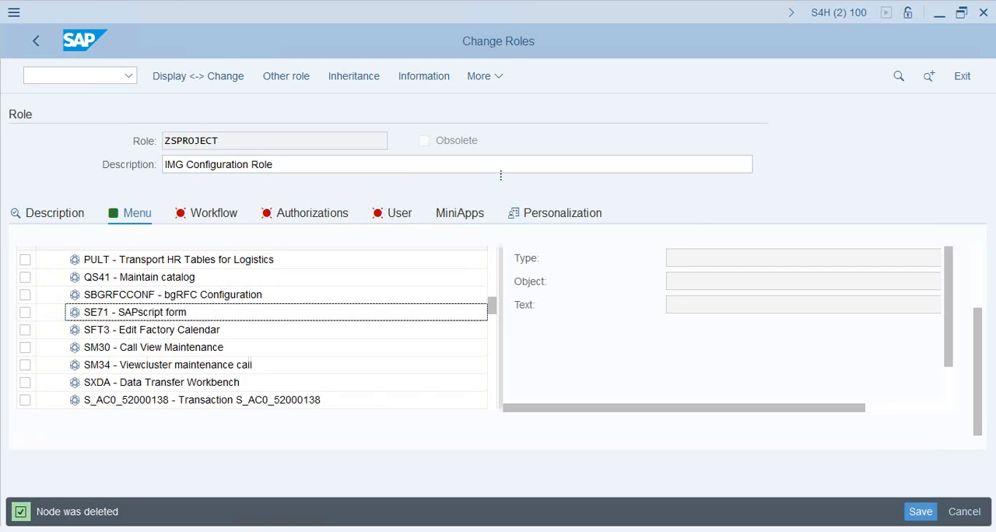
pyautogui.scroll(-5, 170, 312)
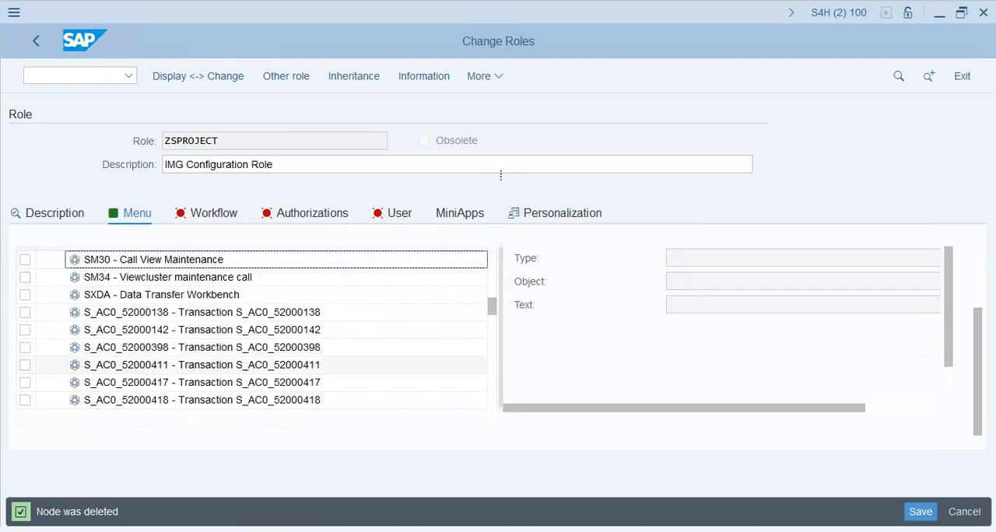
# Search the role menu for PFCG and delete the PFCG Role Maintenance node
pyautogui.scroll(15, 257, 327)
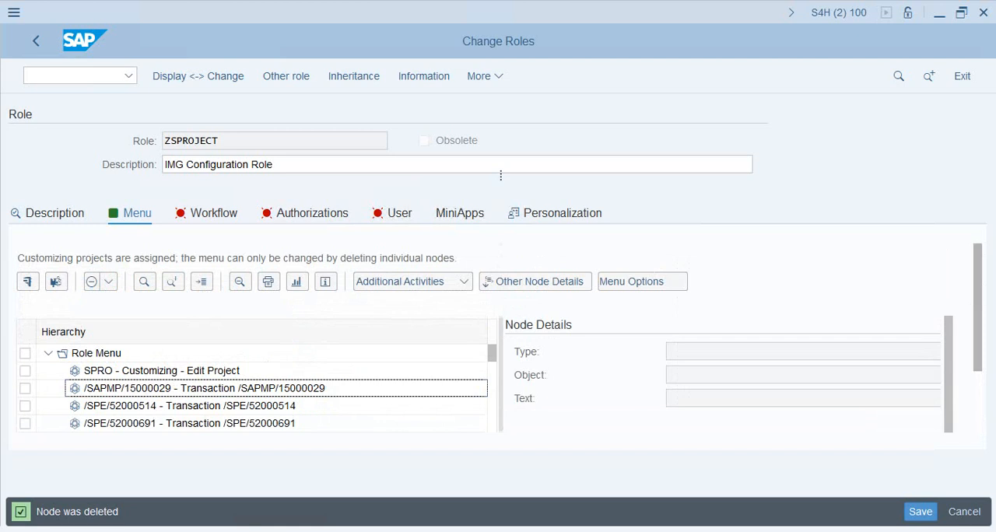
pyautogui.click(144, 280)
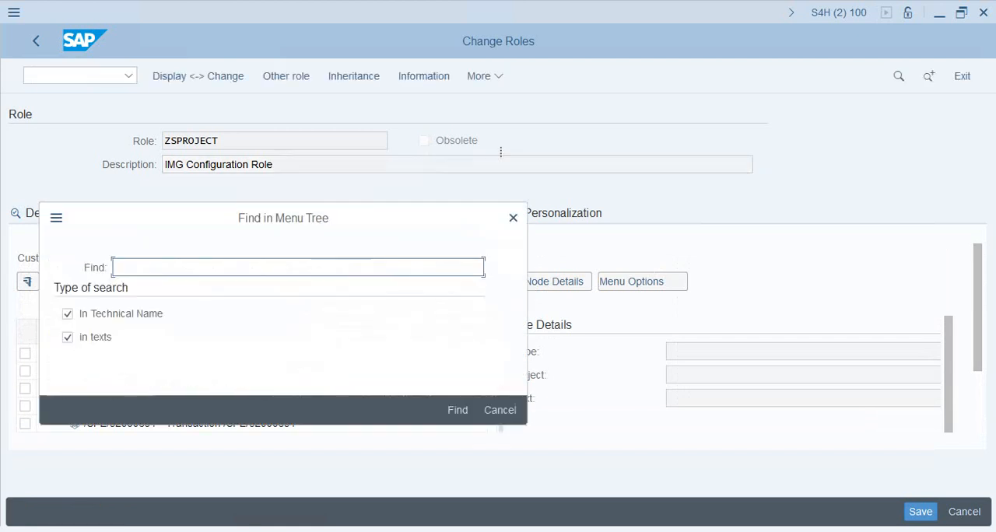
pyautogui.write('PFC')
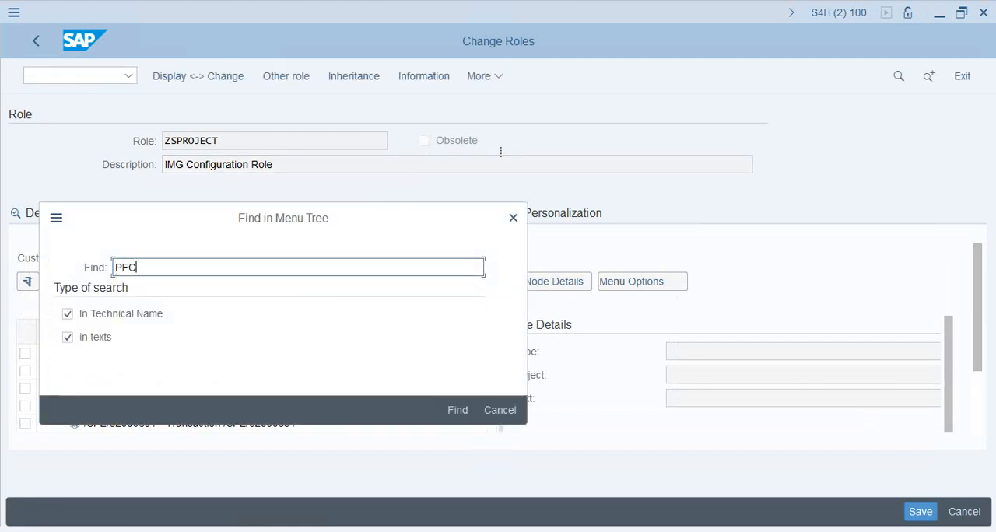
pyautogui.write('G')
pyautogui.press('Return')
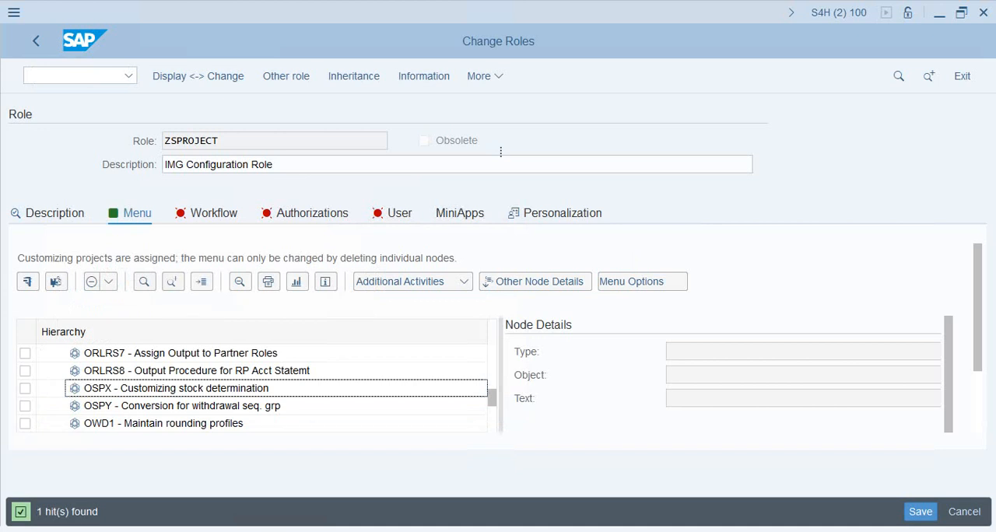
pyautogui.scroll(-3, 498, 335)
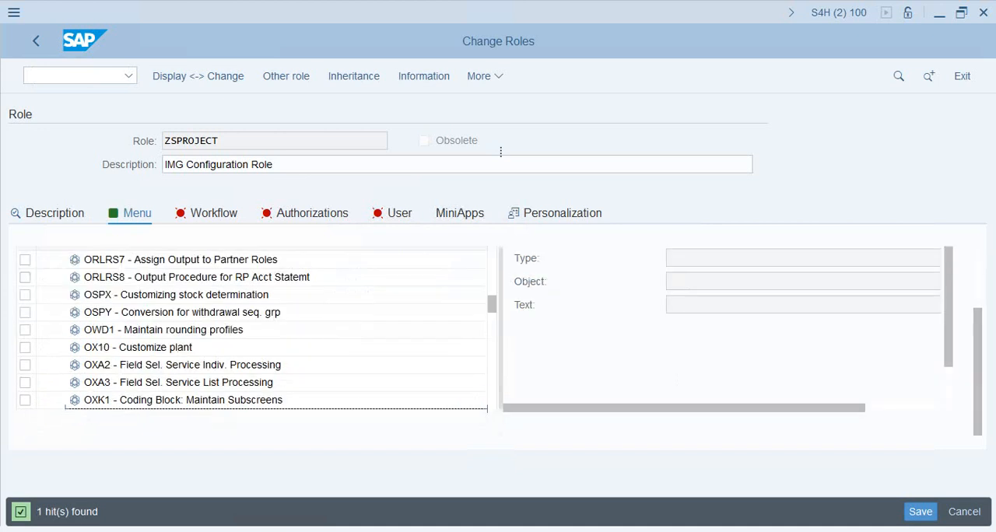
pyautogui.scroll(3, 249, 327)
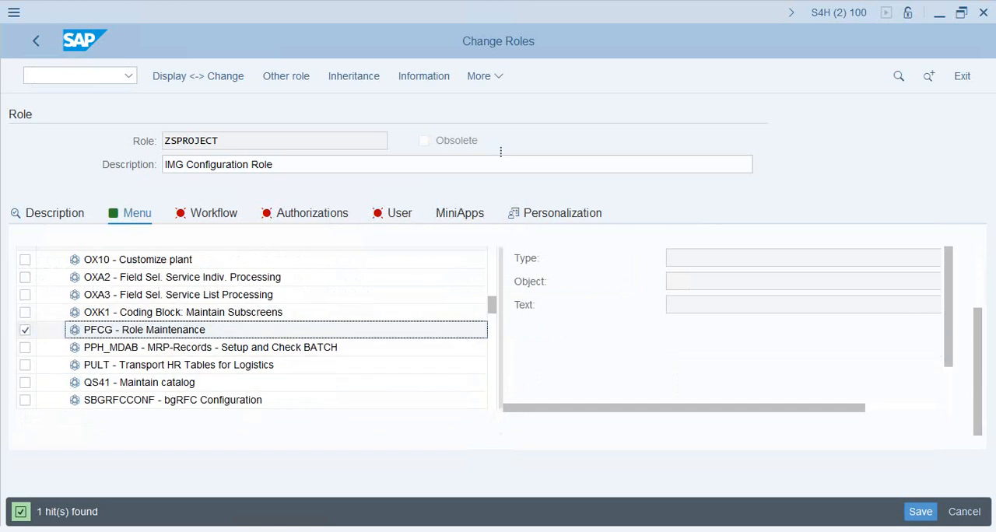
pyautogui.press('Delete')
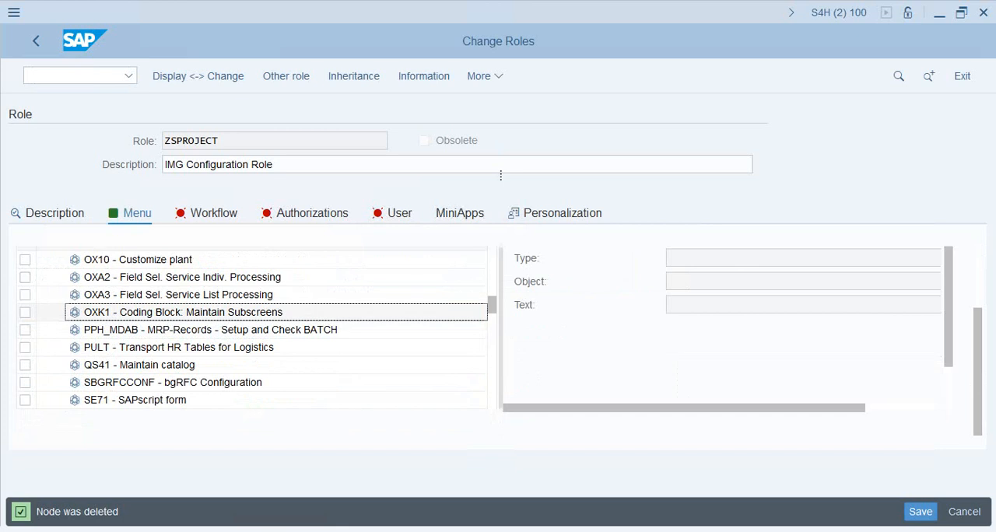
# Look through the remaining transactions and IMG activities in the role menu for further critical entries
pyautogui.scroll(-1, 277, 295)
pyautogui.scroll(-6, 276, 295)
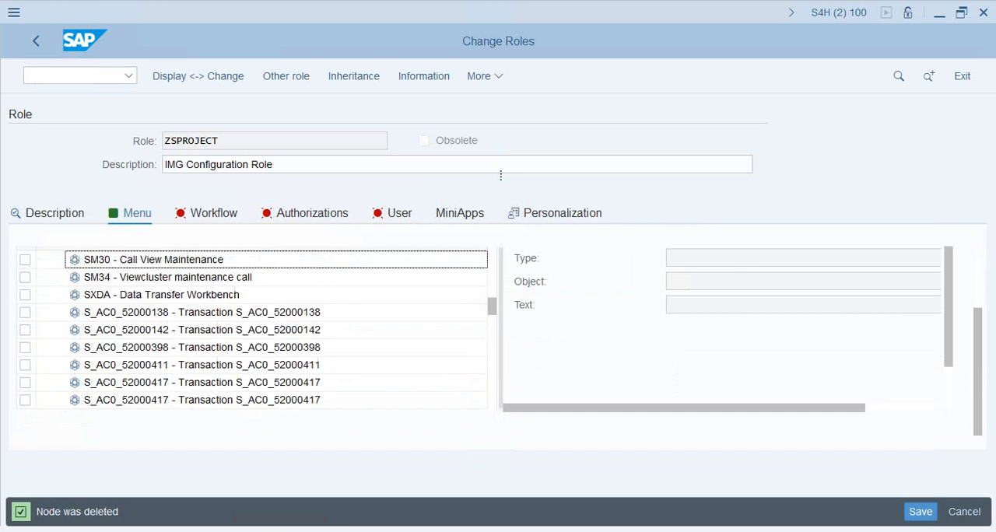
pyautogui.scroll(-3, 276, 327)
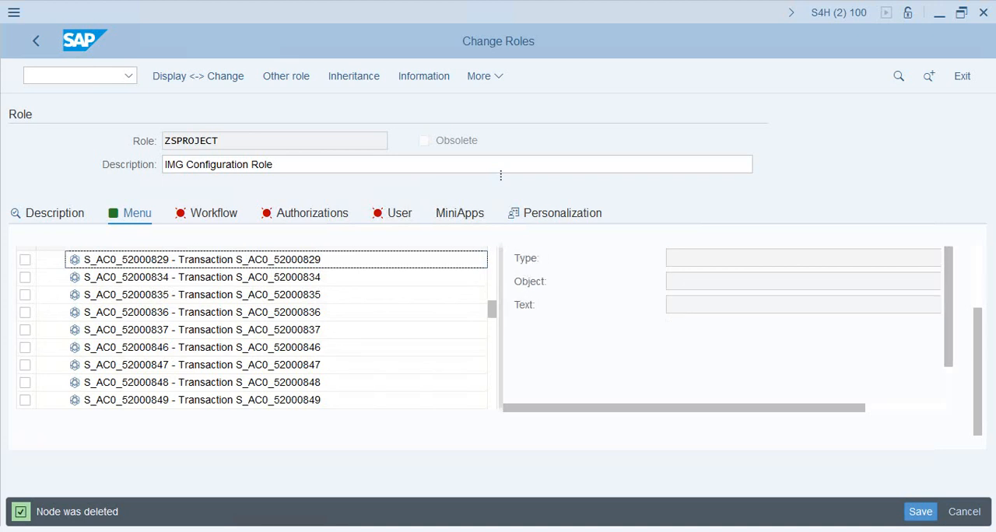
pyautogui.scroll(-3, 276, 400)
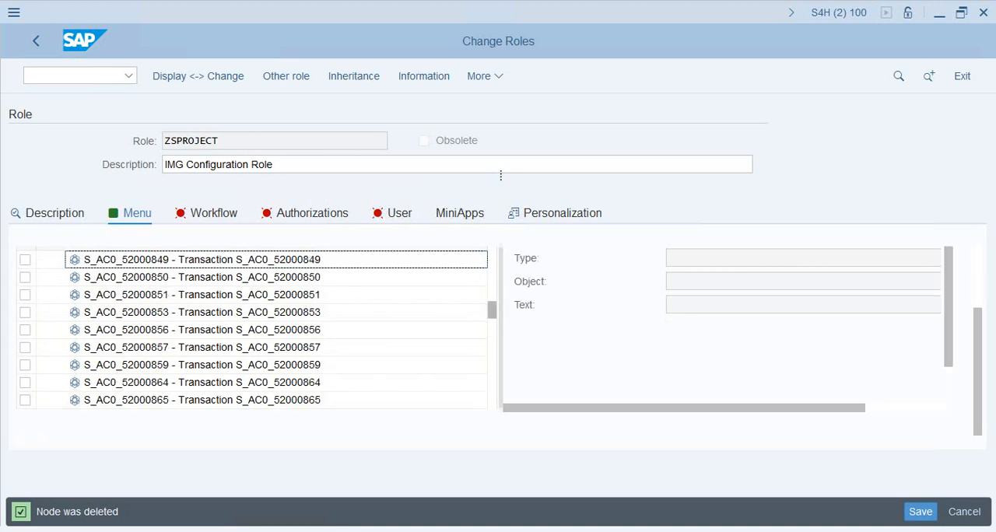
pyautogui.scroll(-10, 276, 327)
pyautogui.scroll(-15, 253, 327)
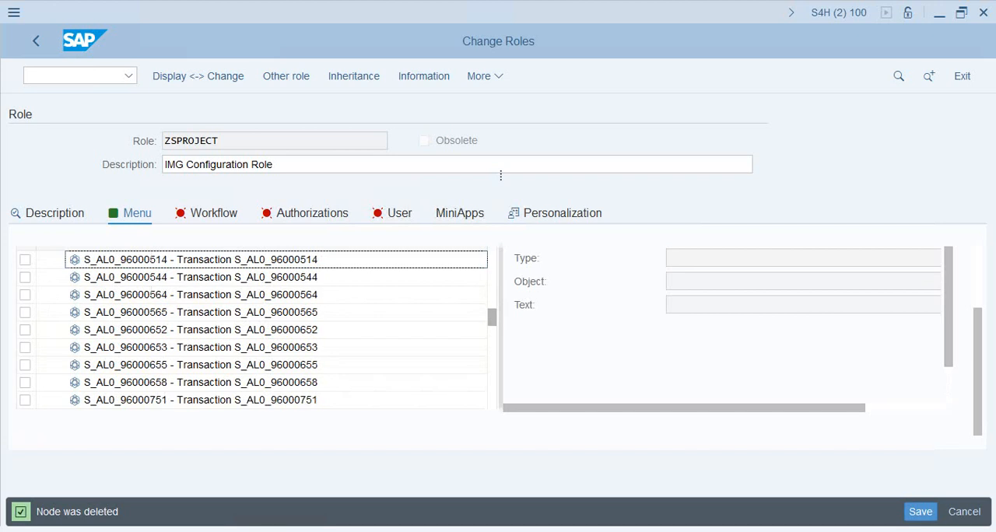
pyautogui.scroll(-10, 253, 327)
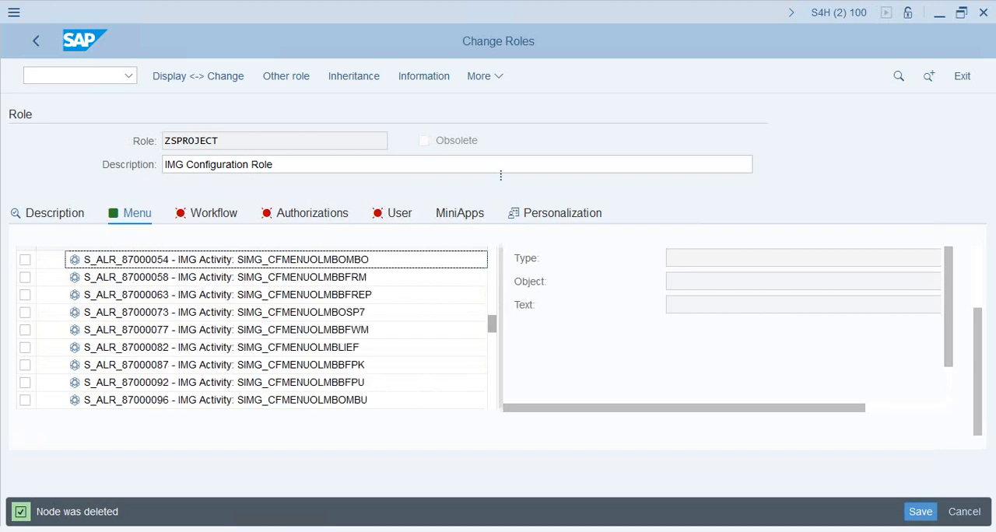
pyautogui.scroll(-15, 253, 327)
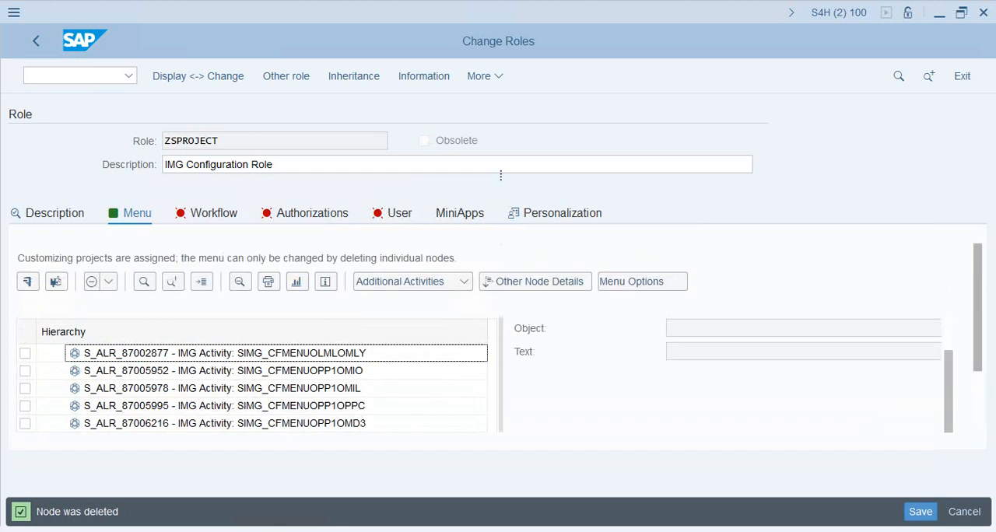
# Save role ZSPROJECT with its reduced menu and go to its authorization overview
pyautogui.click(312, 213)
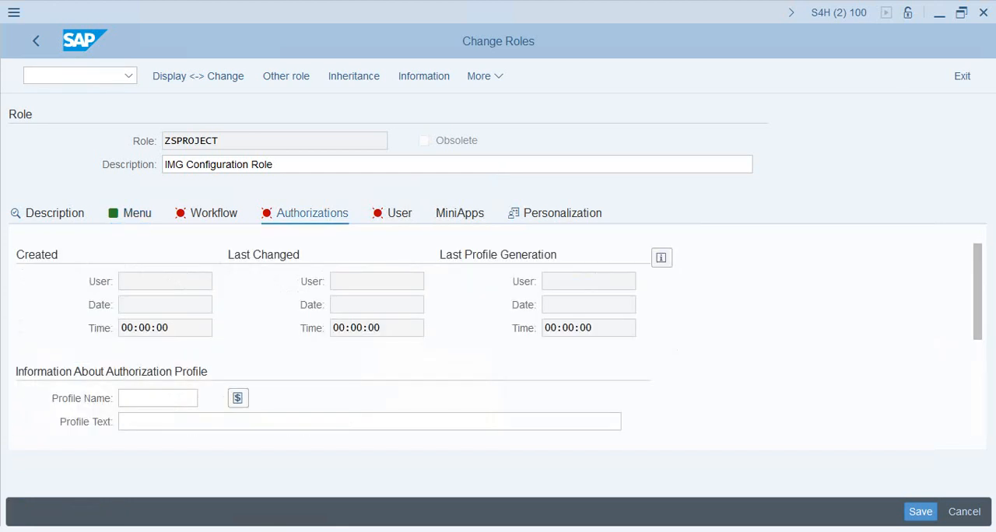
pyautogui.click(920, 511)
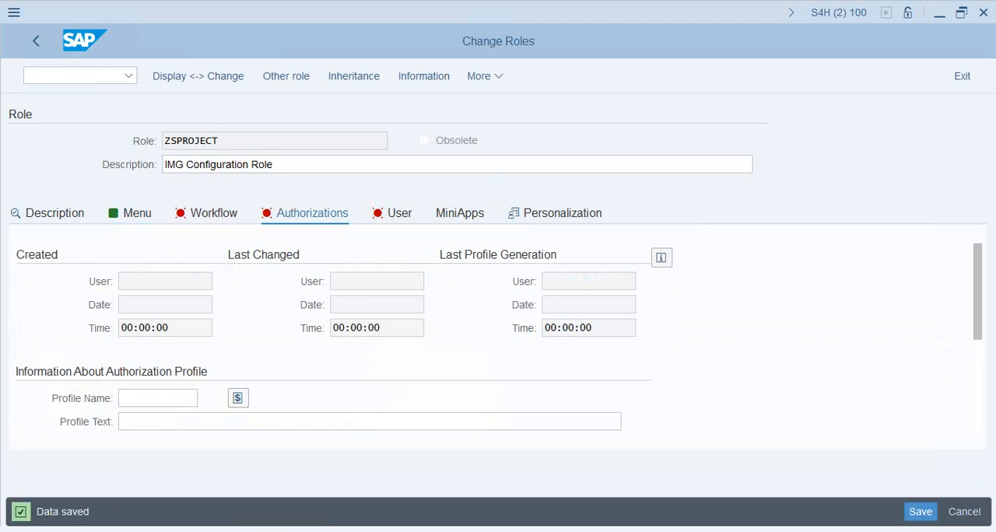
pyautogui.click(136, 213)
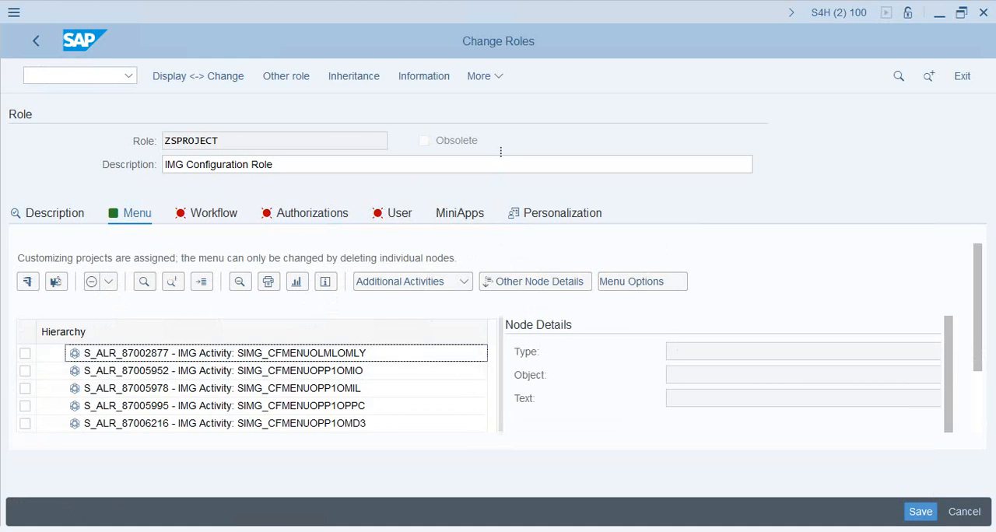
pyautogui.click(311, 213)
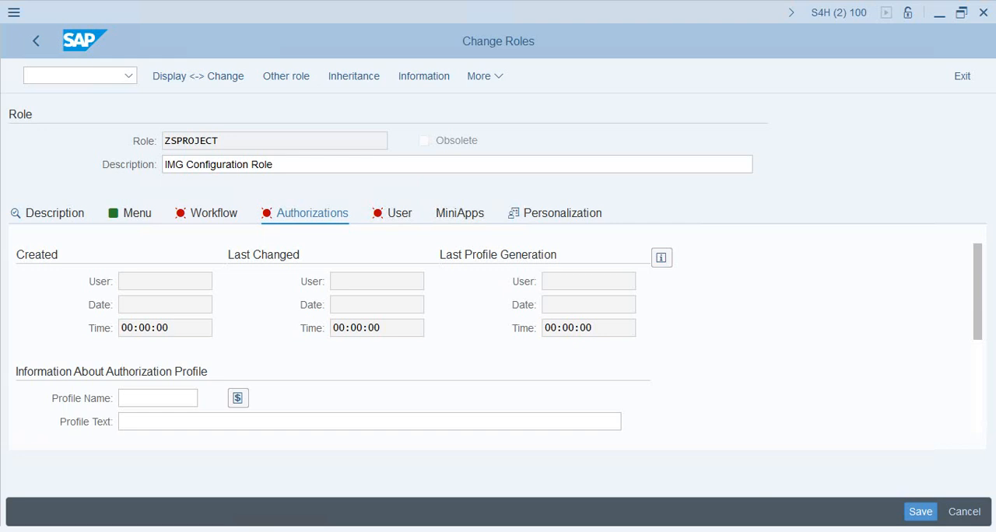
pyautogui.click(921, 512)
# Open the role's authorization data for changing, assign full authorization to all organizational levels and save them
pyautogui.moveTo(978, 296); pyautogui.dragTo(978, 392)
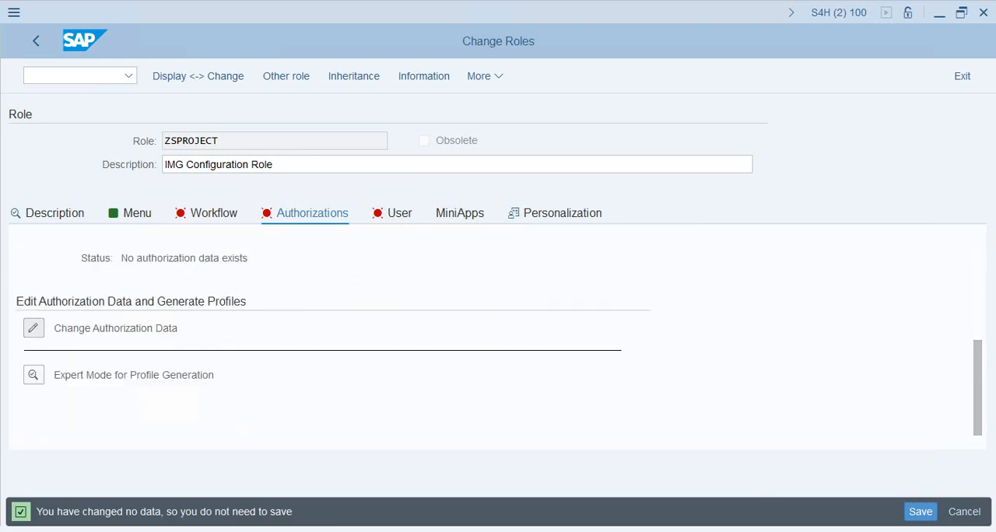
pyautogui.click(34, 327)
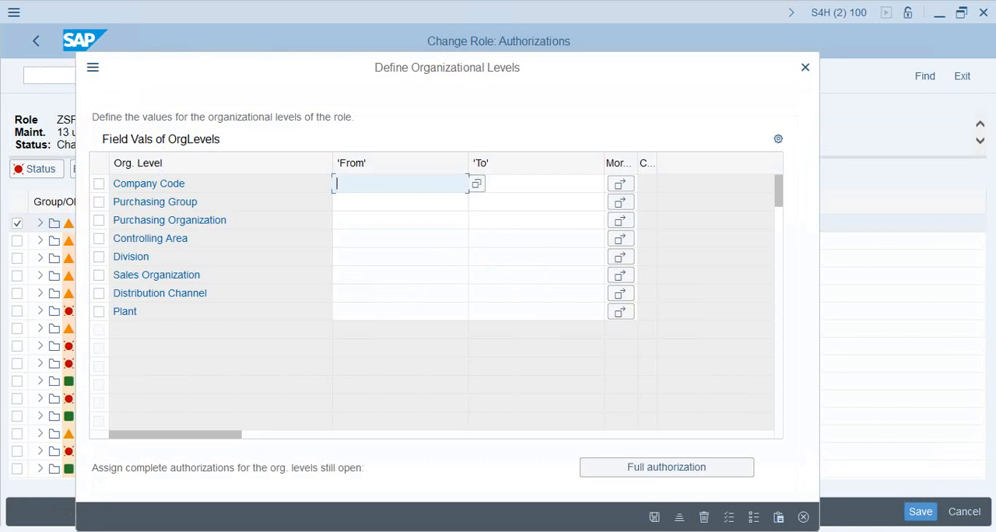
pyautogui.click(667, 468)
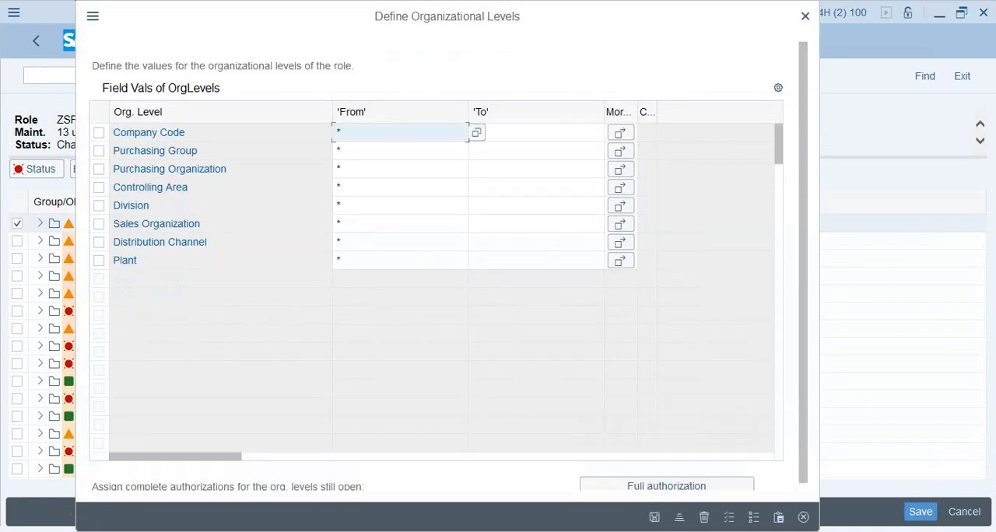
pyautogui.click(654, 518)
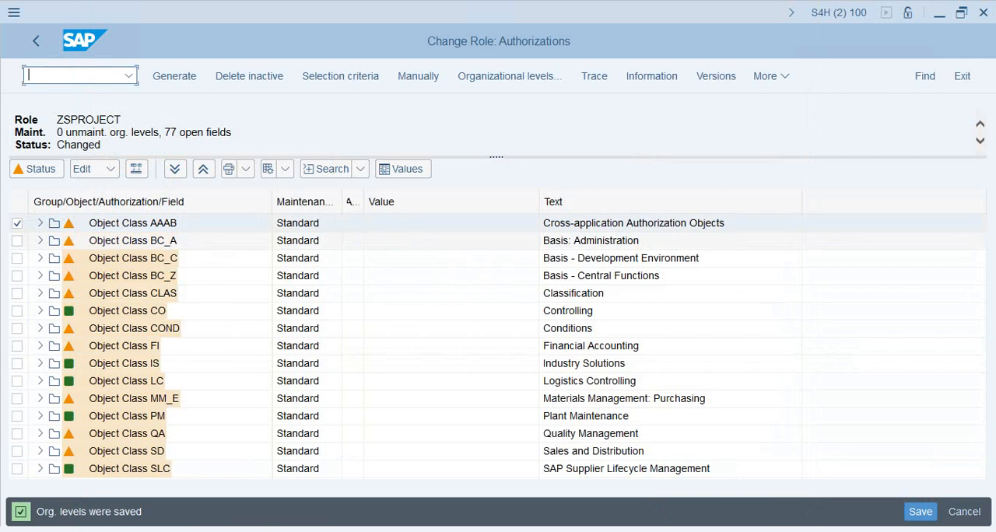
pyautogui.click(94, 169)
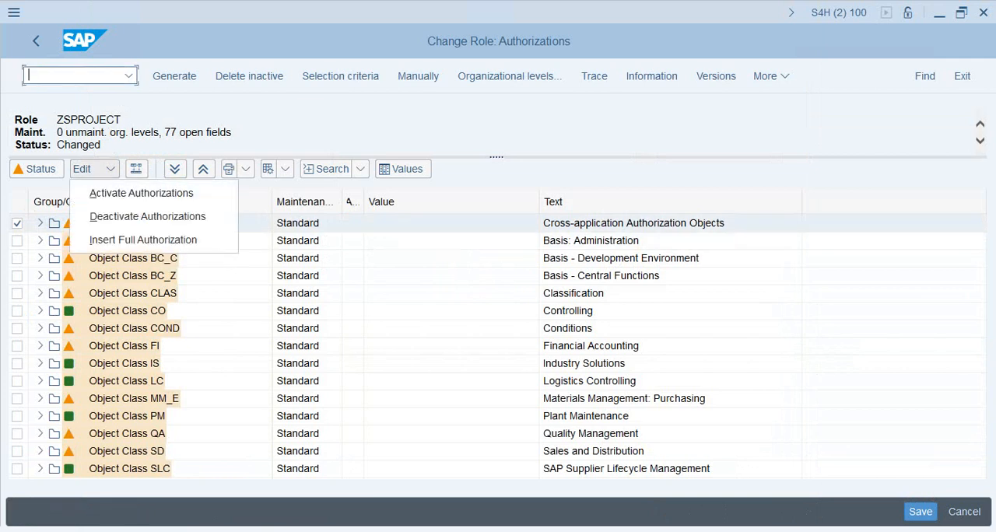
pyautogui.click(298, 258)
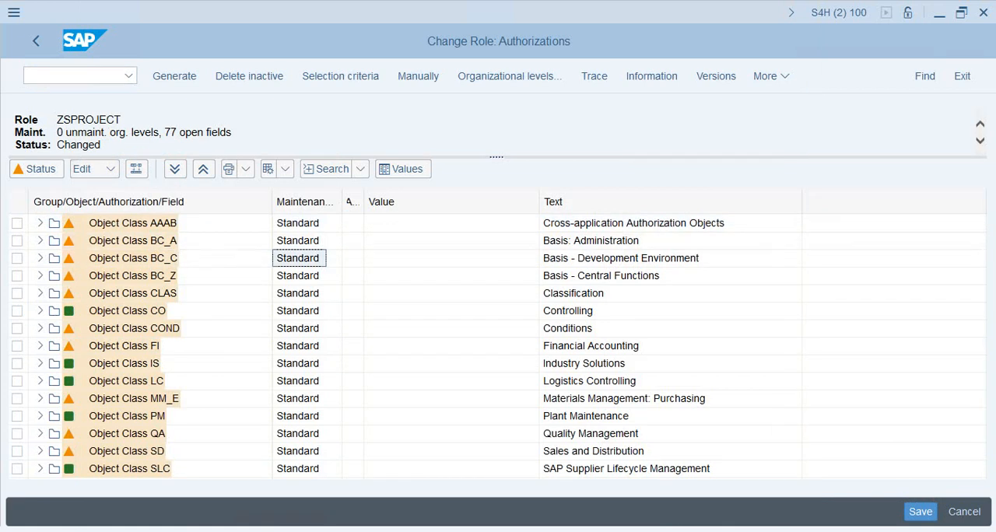
pyautogui.click(175, 75)
pyautogui.click(510, 384)
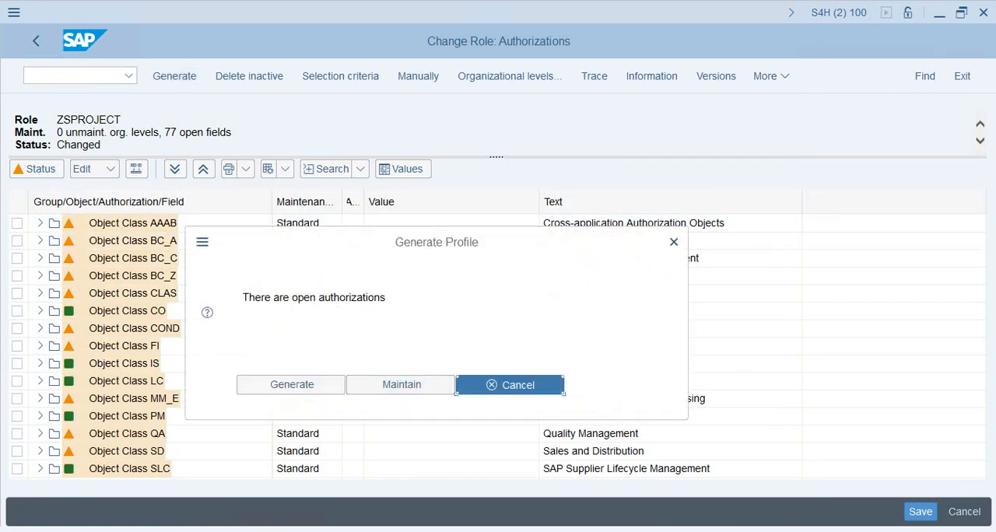
# Assign full authorization to all unmaintained authorization fields of role ZSPROJECT
pyautogui.click(39, 169)
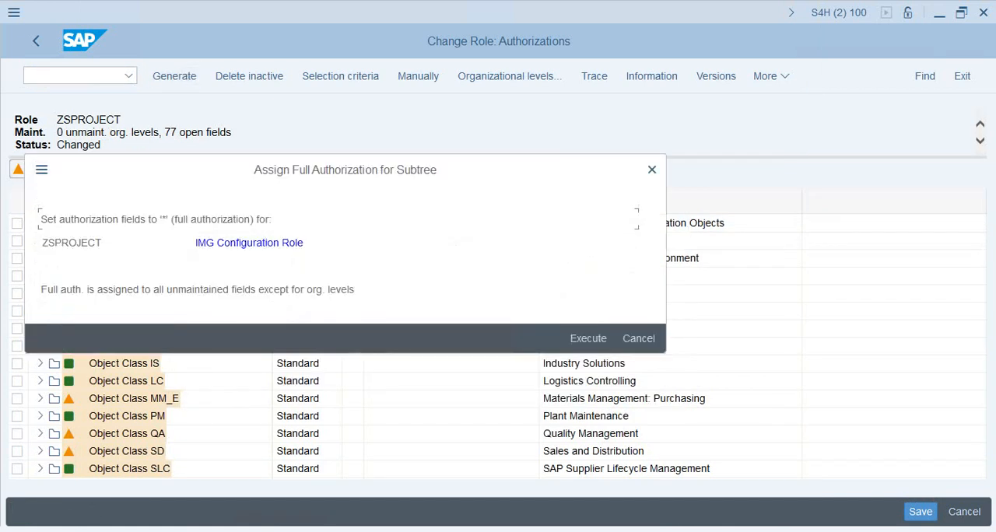
pyautogui.click(589, 338)
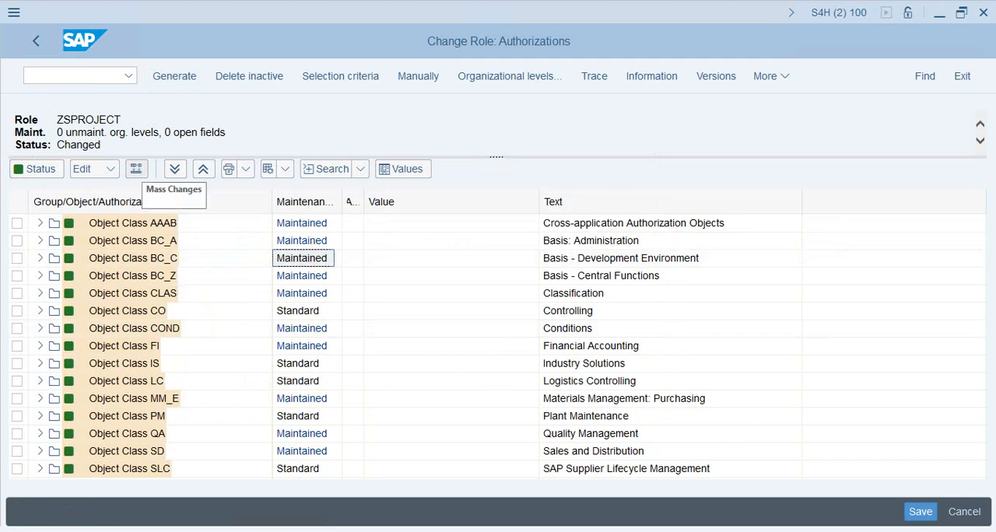
pyautogui.click(137, 169)
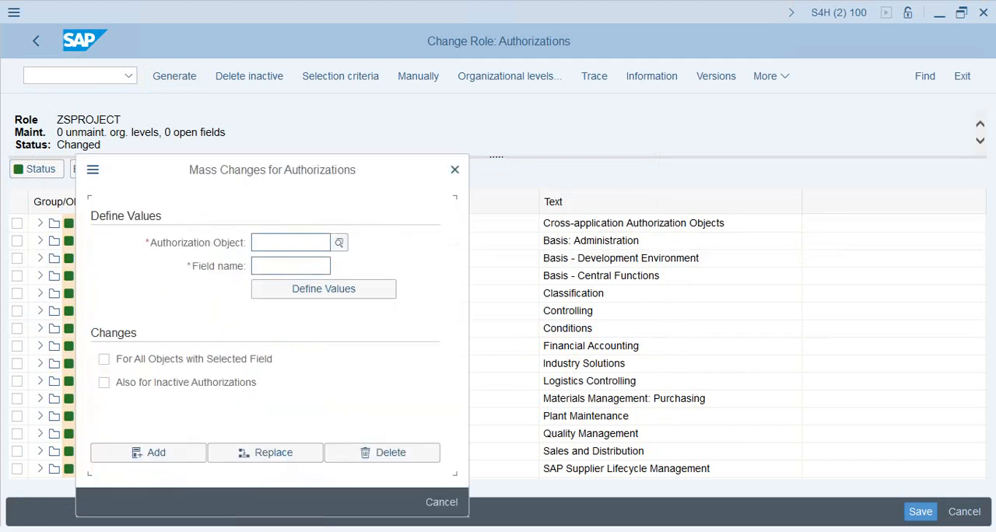
pyautogui.click(290, 266)
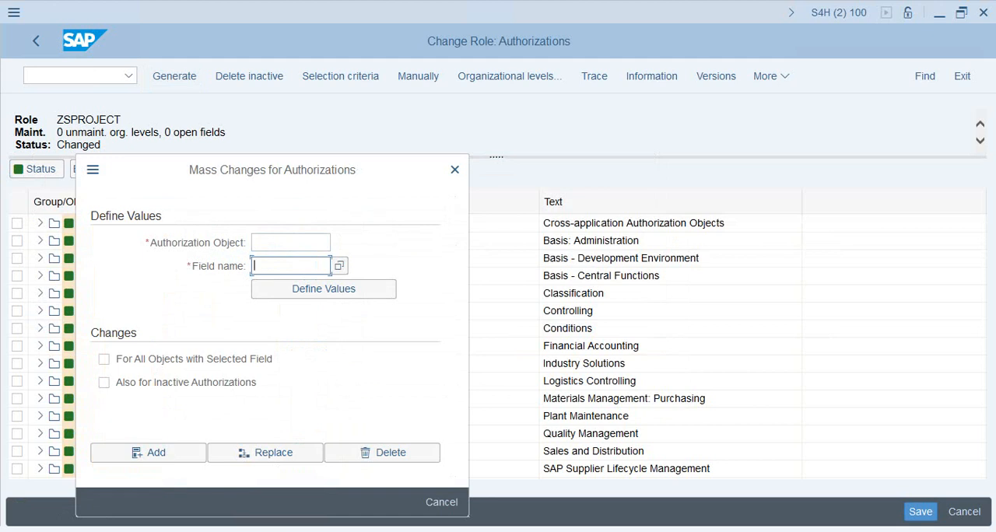
pyautogui.click(442, 503)
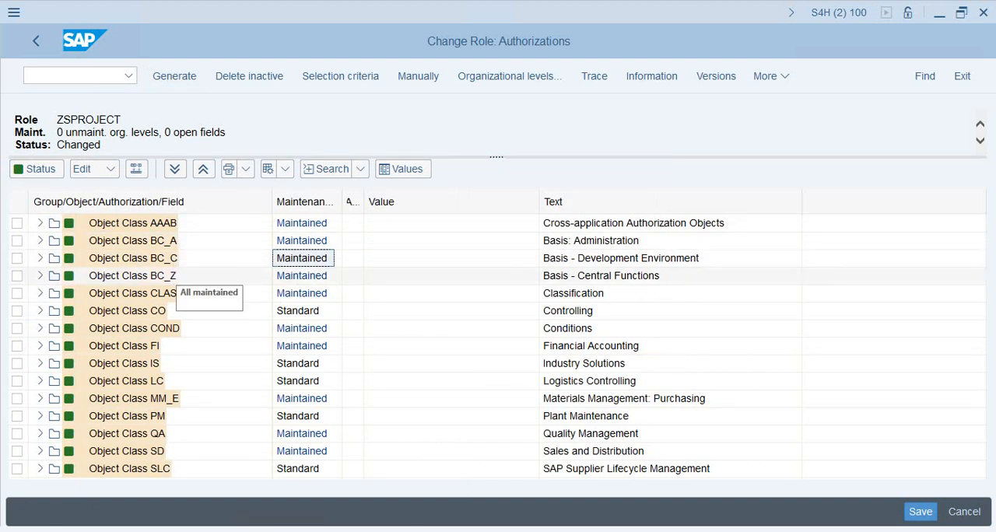
# Inspect the activities assigned to authorization object S_GUI in object class BC_A, leaving its ACTVT values unchanged
pyautogui.click(40, 241)
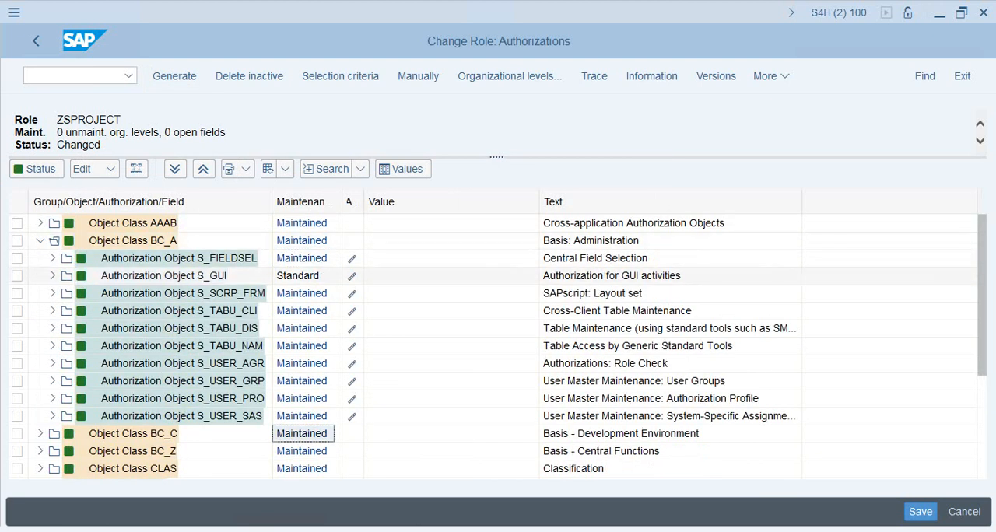
pyautogui.click(53, 275)
pyautogui.click(65, 293)
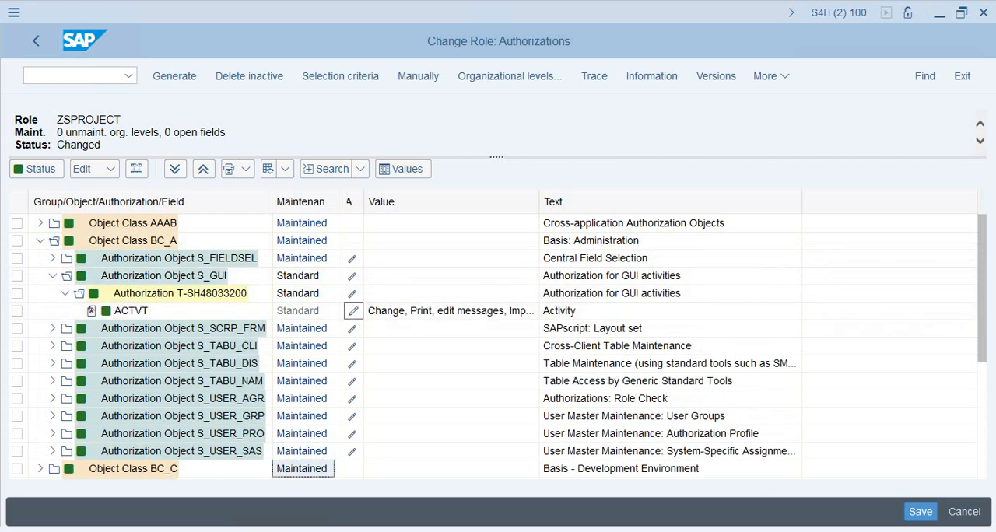
pyautogui.click(353, 310)
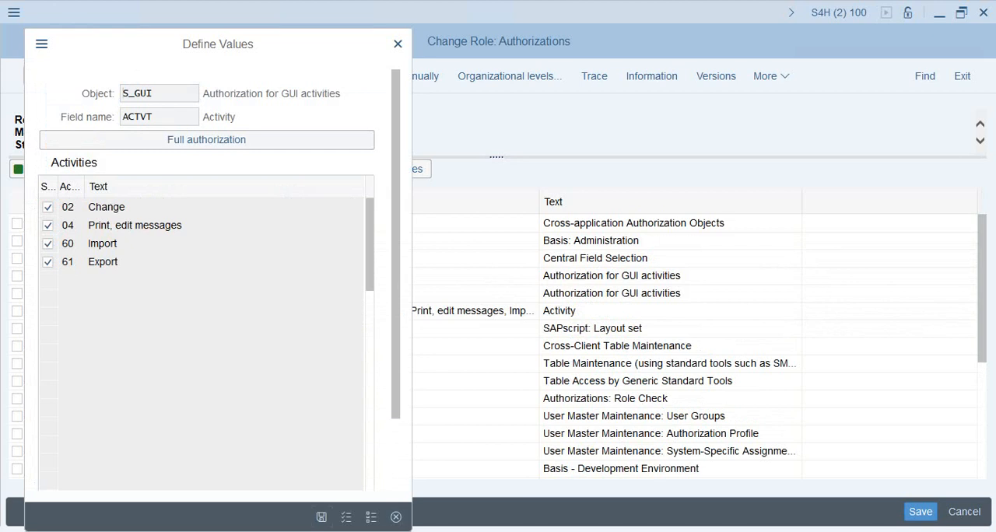
pyautogui.click(396, 517)
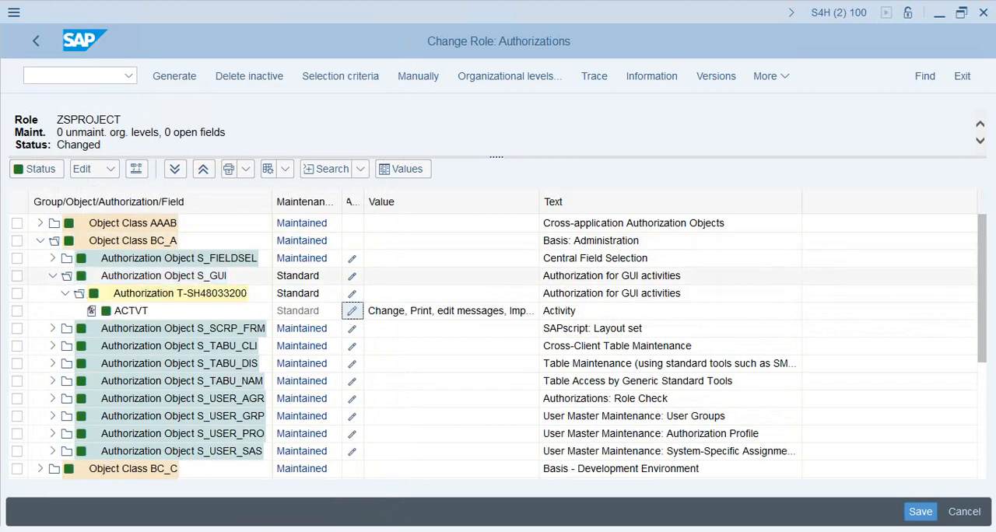
pyautogui.click(53, 276)
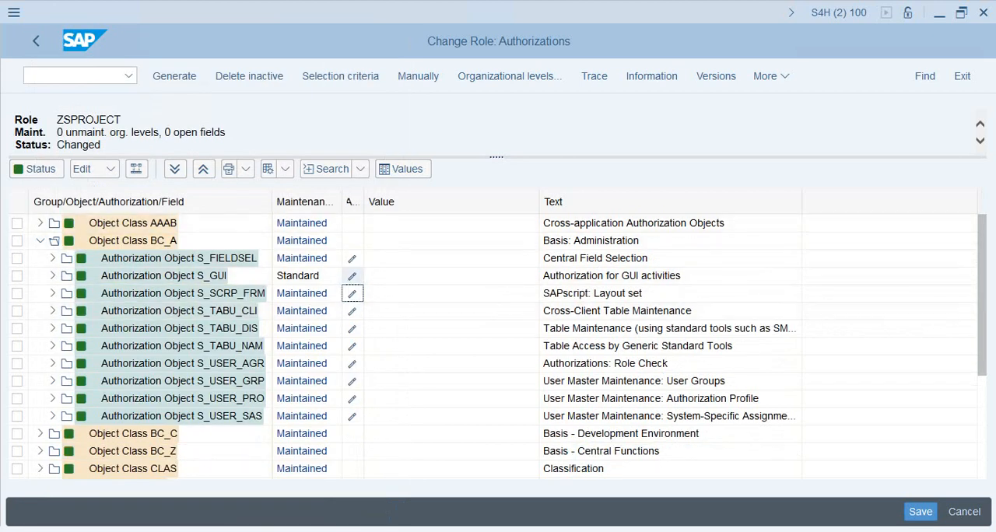
# Generate the authorization profile for role ZSPROJECT under the proposed profile name, return to the role and check its description and profile status
pyautogui.click(175, 76)
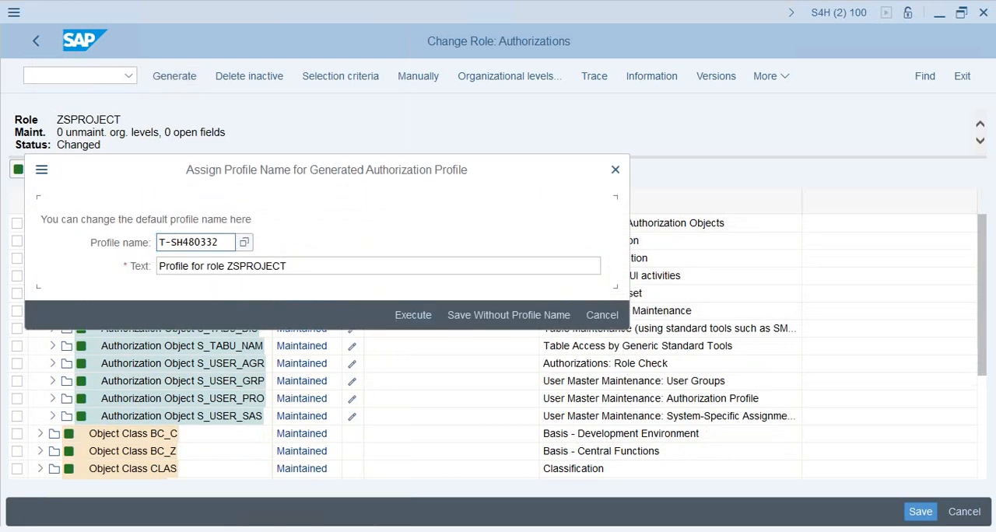
pyautogui.click(412, 315)
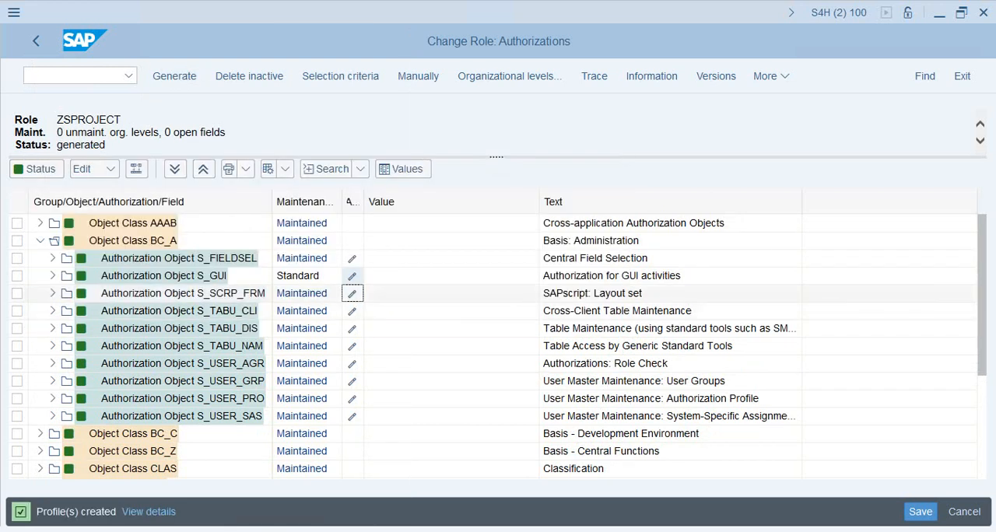
pyautogui.click(36, 41)
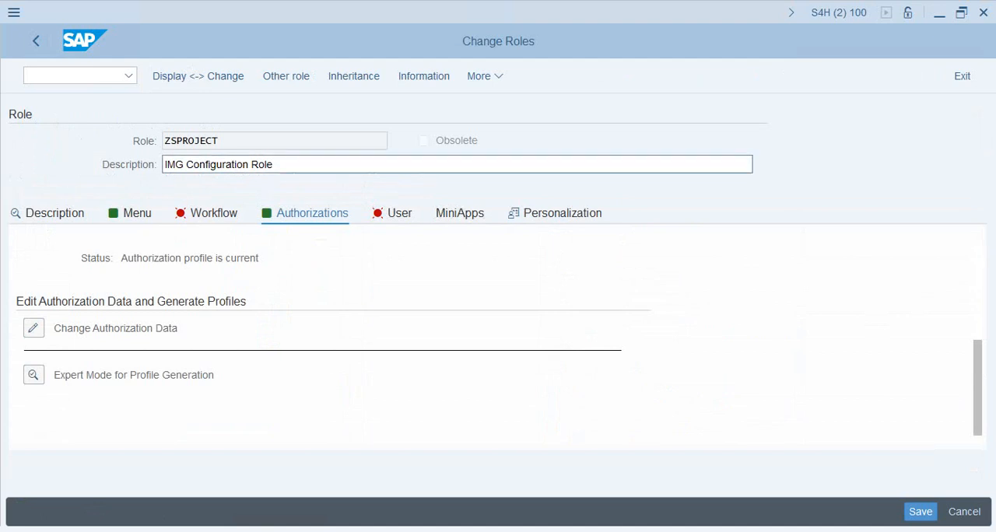
pyautogui.moveTo(274, 164); pyautogui.dragTo(163, 164)
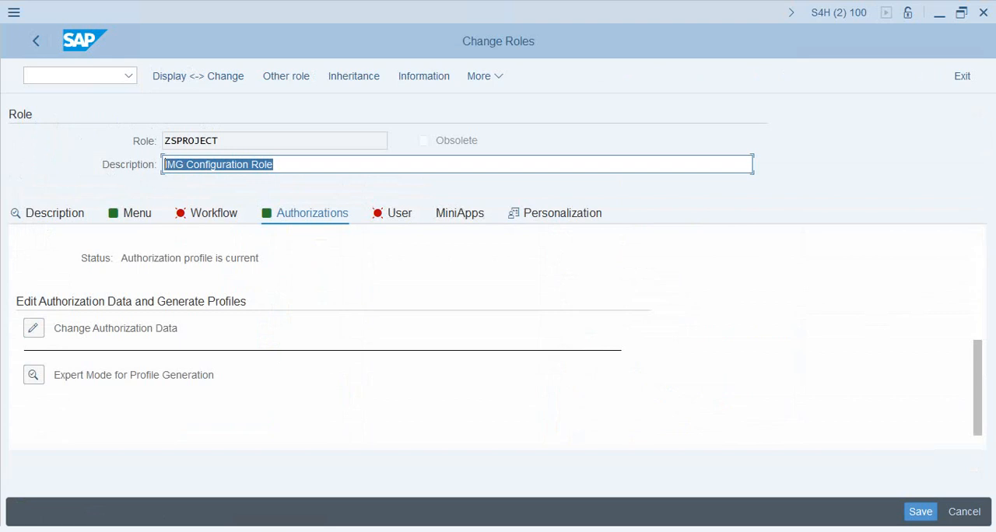
pyautogui.moveTo(261, 259); pyautogui.dragTo(120, 258)
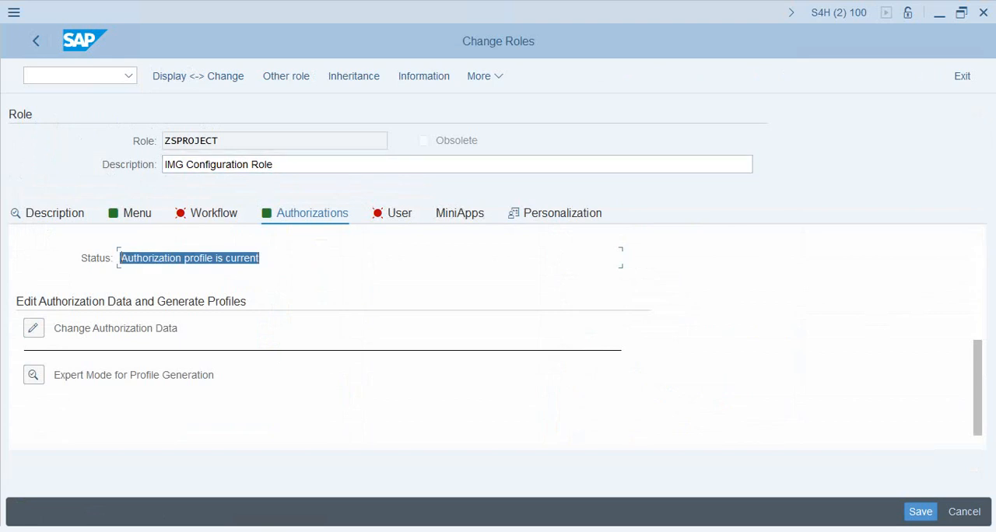
pyautogui.moveTo(222, 141); pyautogui.dragTo(164, 141)
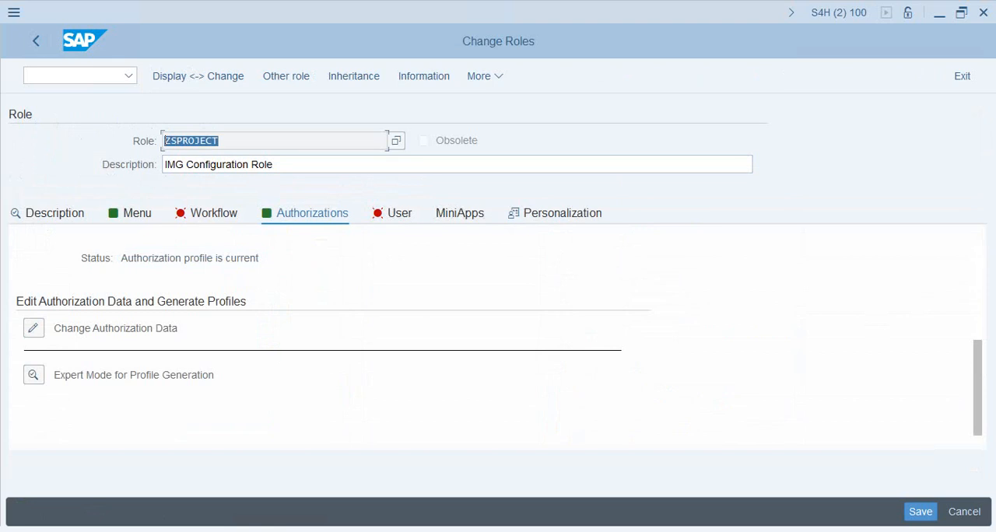